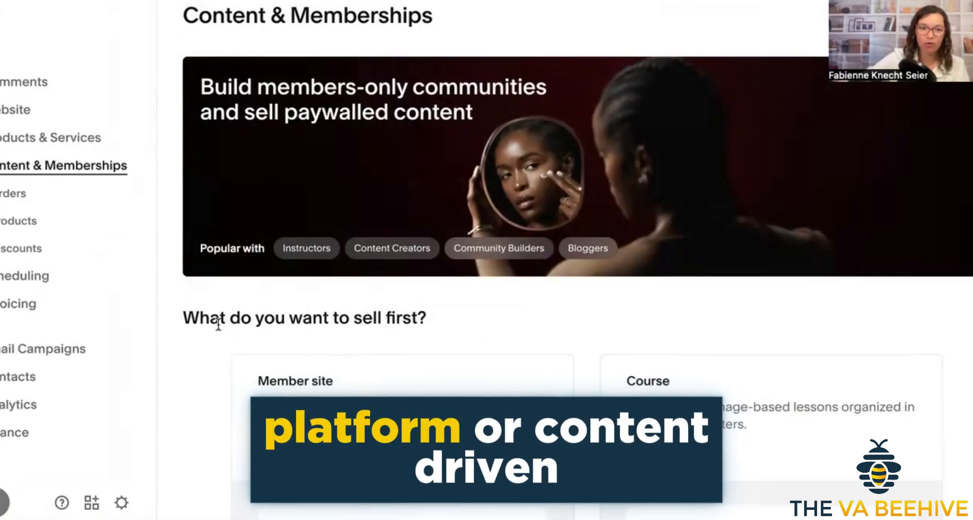
Look over the Content & Memberships offerings, including their Orders, Products and Discounts pages.
scroll(221, 291, "down", 4)
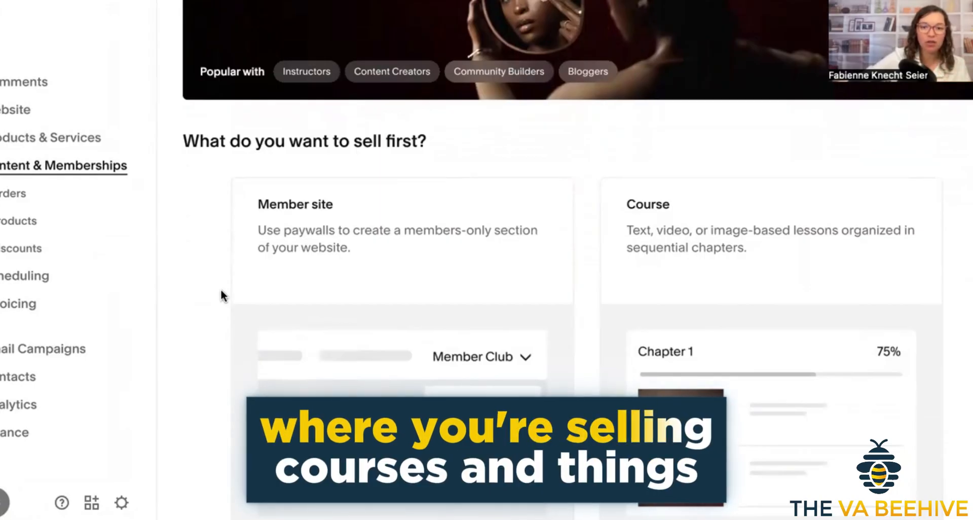
scroll(220, 290, "down", 2)
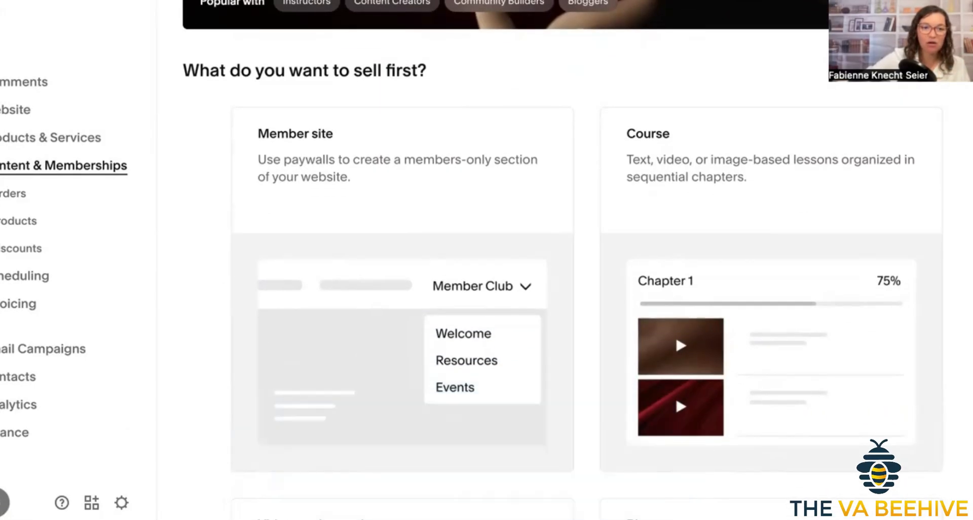
left_click(6, 197)
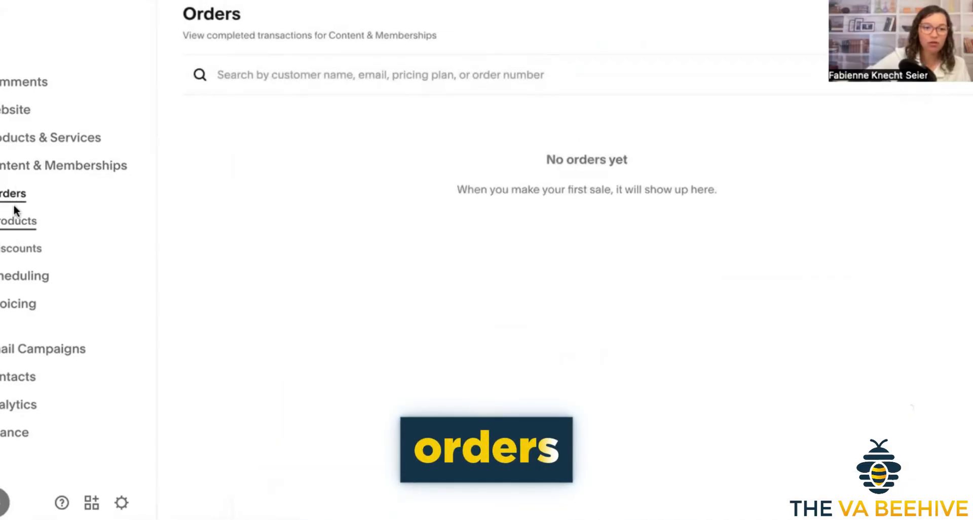
left_click(18, 225)
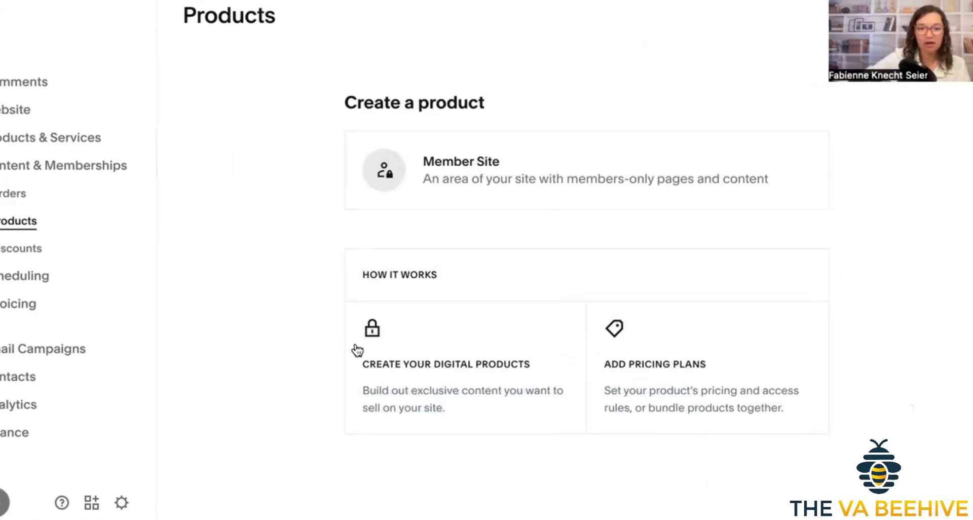
left_click(3, 249)
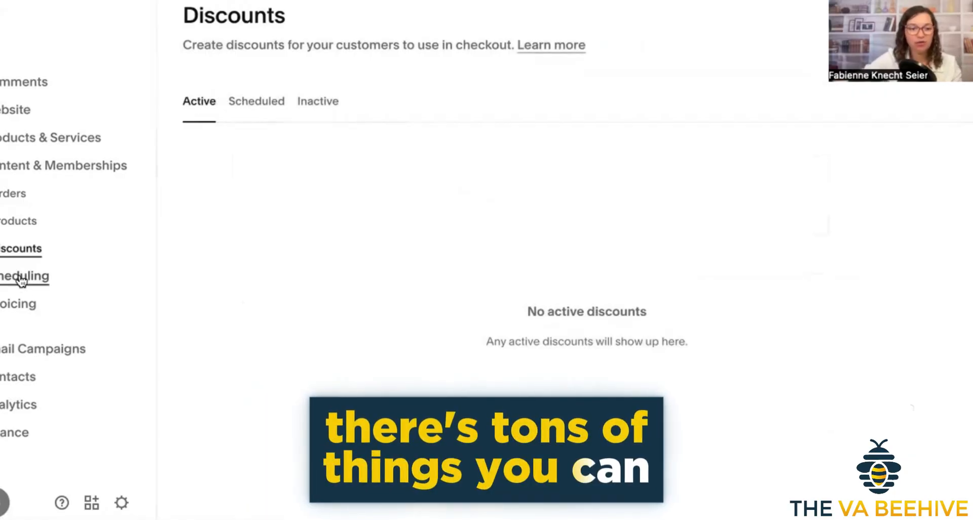
View the Acuity Scheduling home page, return to the site dashboard and open the Invoicing overview.
left_click(20, 278)
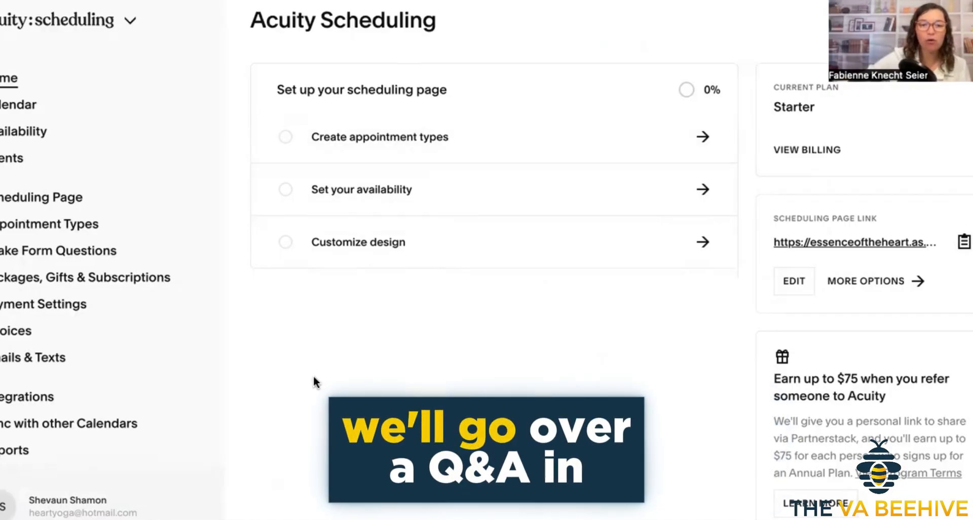
left_click(5, 1)
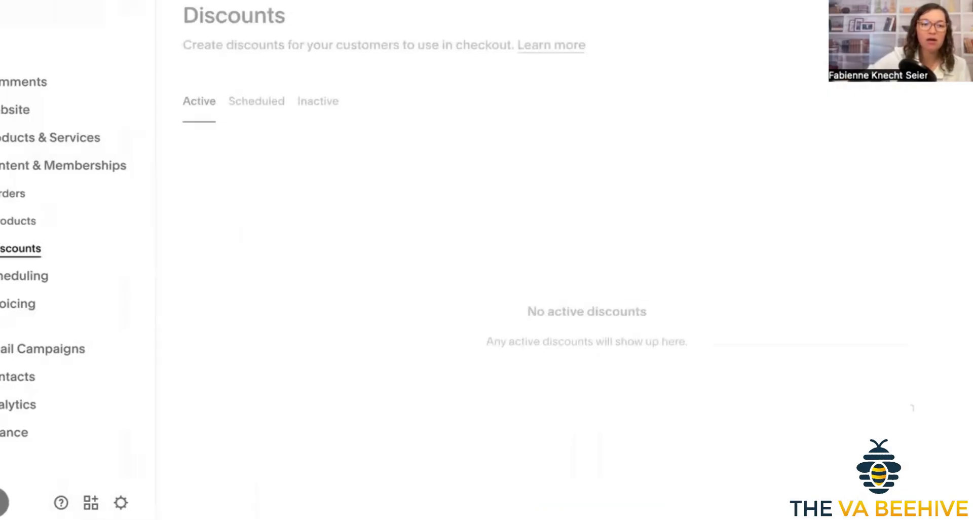
left_click(21, 304)
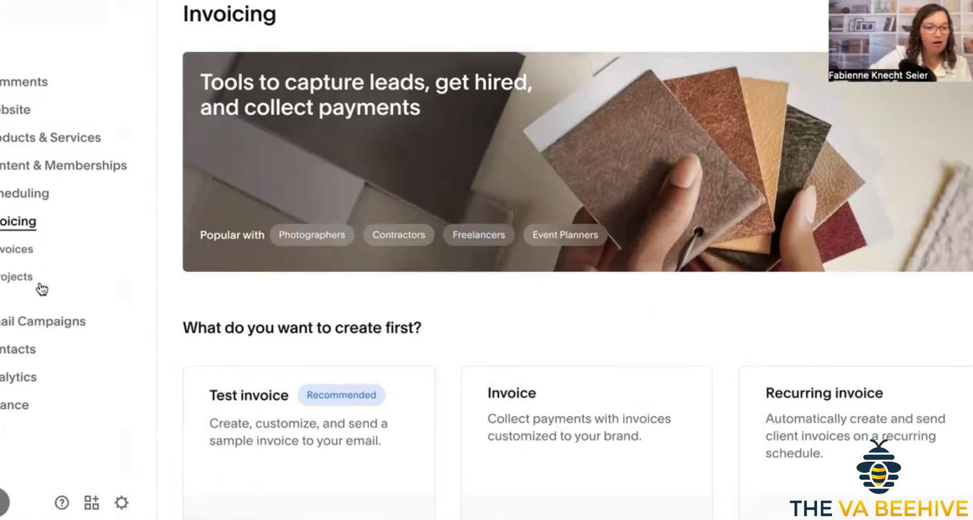
Browse the email types and automation templates offered in Email Campaigns.
left_click(36, 323)
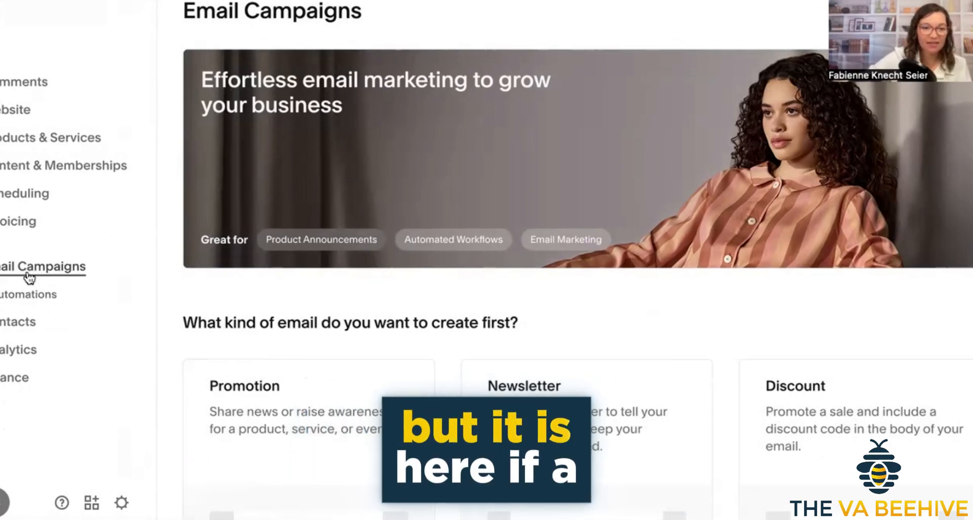
scroll(340, 321, "down", 5)
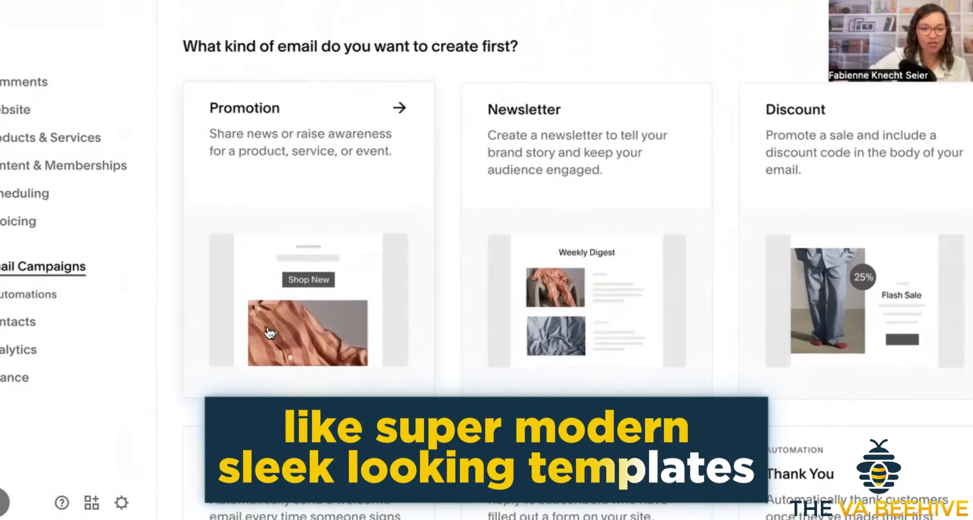
scroll(270, 333, "down", 4)
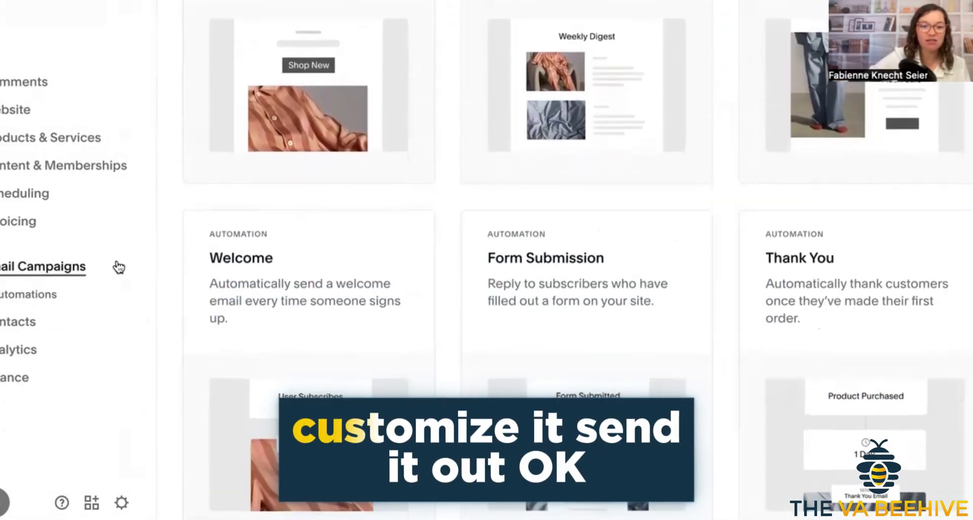
Look through the site's contacts list and return to the Email Campaigns overview.
left_click(14, 330)
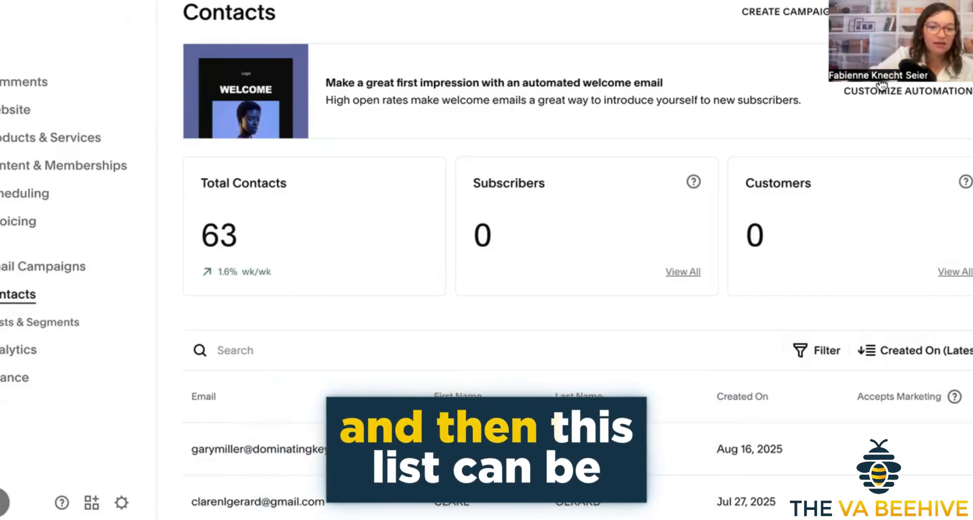
scroll(373, 303, "down", 6)
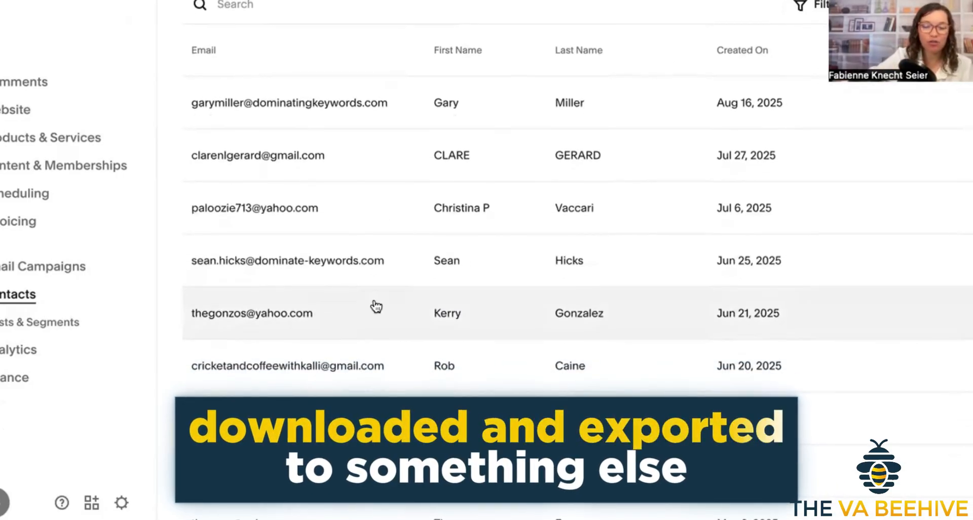
scroll(376, 306, "up", 6)
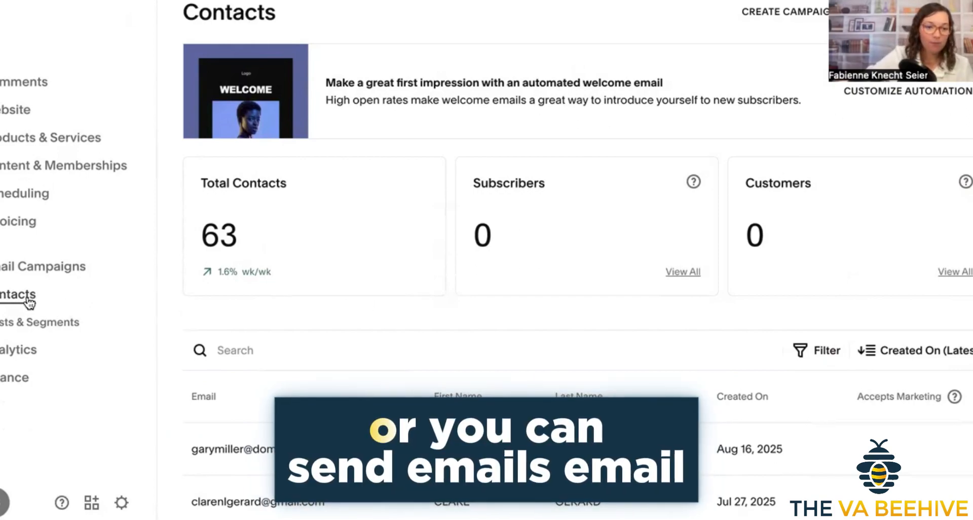
left_click(21, 268)
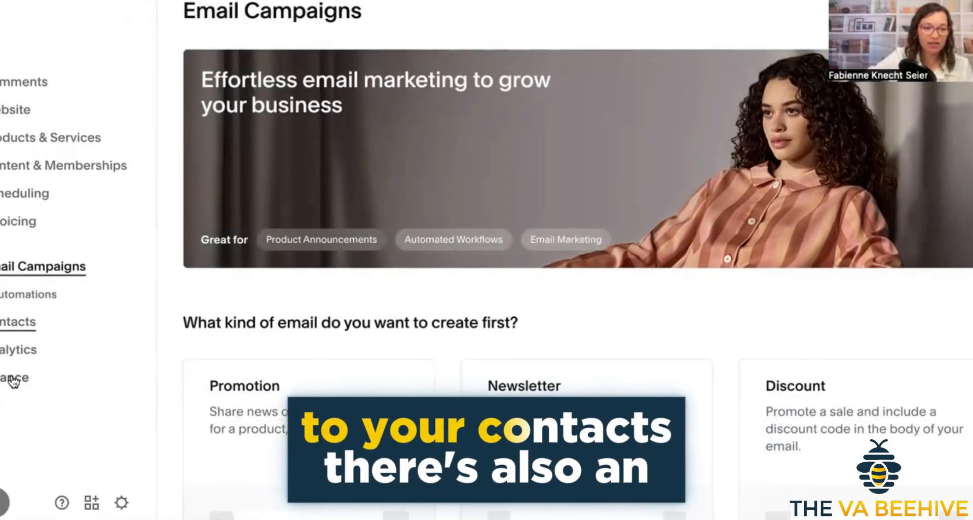
Examine the site's traffic chart and engagement analytics, and open the Finance overview.
left_click(8, 355)
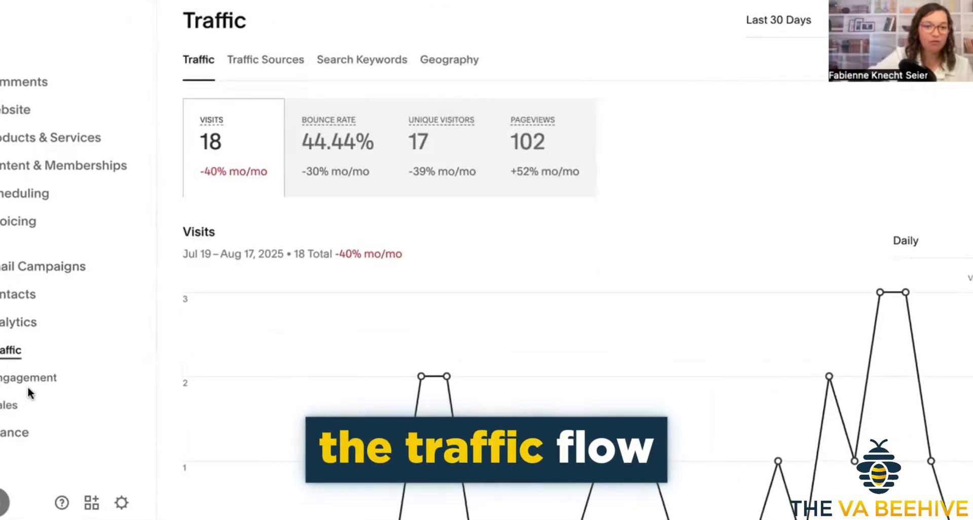
scroll(469, 372, "down", 2)
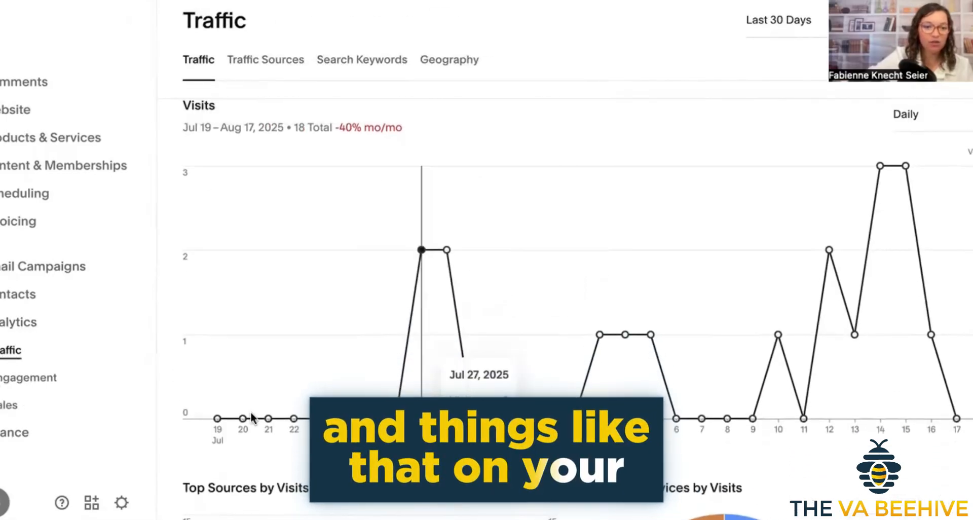
left_click(13, 386)
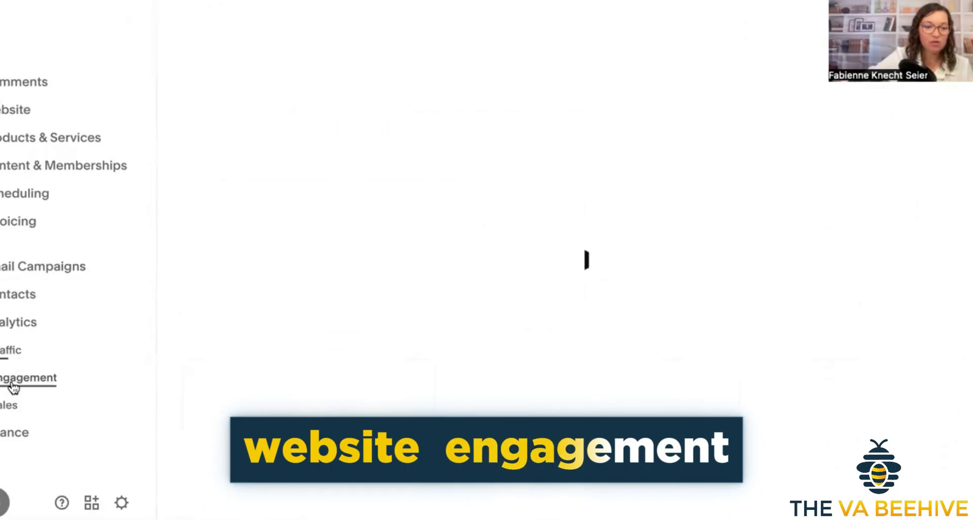
left_click(11, 436)
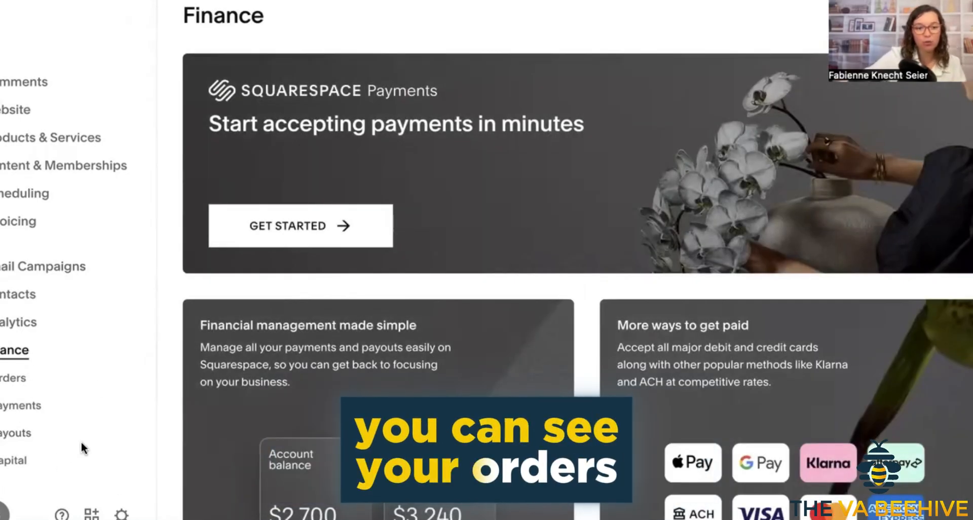
Look through the website's page list, including the Yoga, Massage and Online Offerings folders, and return to the website overview.
left_click(9, 118)
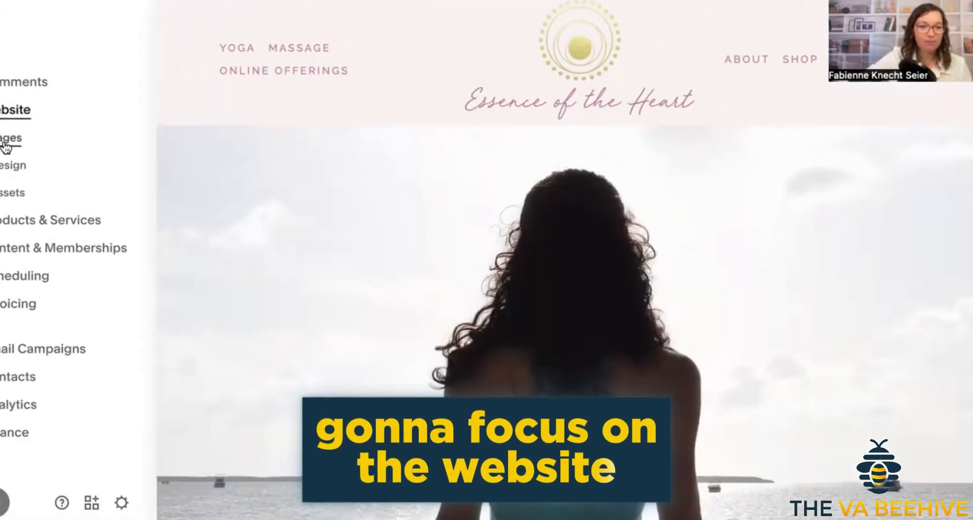
left_click(6, 147)
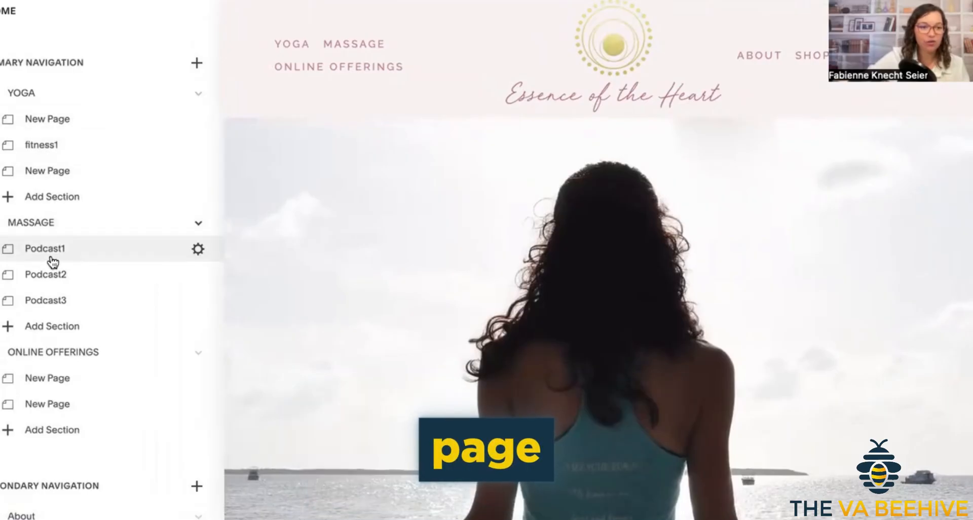
scroll(53, 262, "down", 5)
scroll(54, 261, "up", 5)
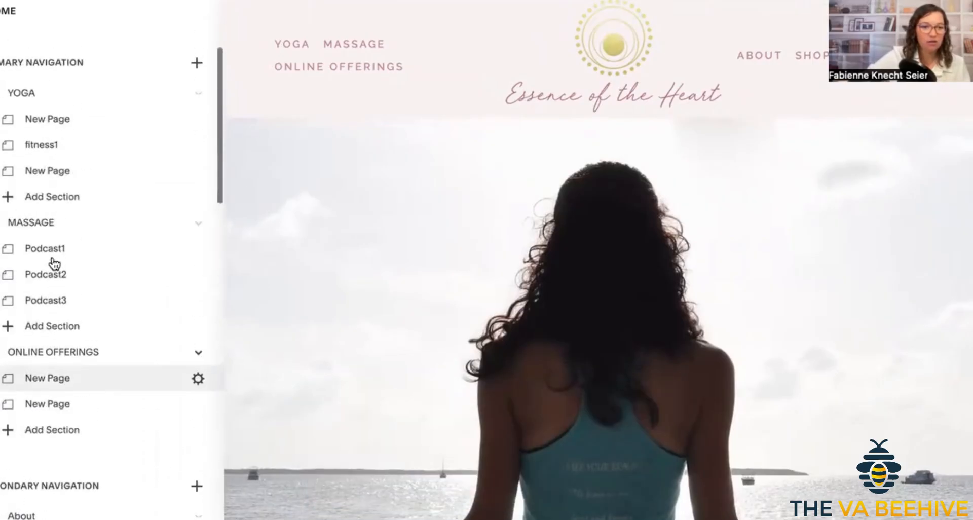
left_click(7, 10)
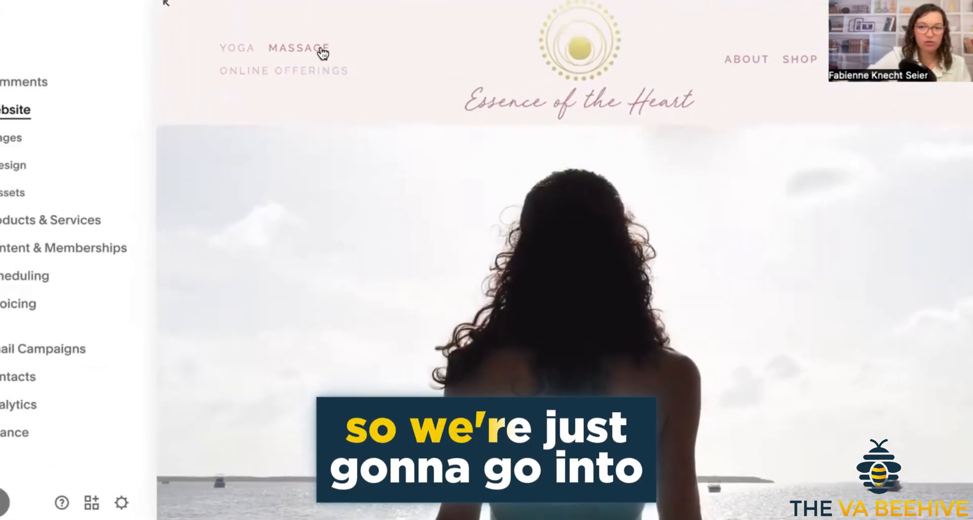
Open the site's blog page, preview it at full size and return to the split view.
left_click(847, 59)
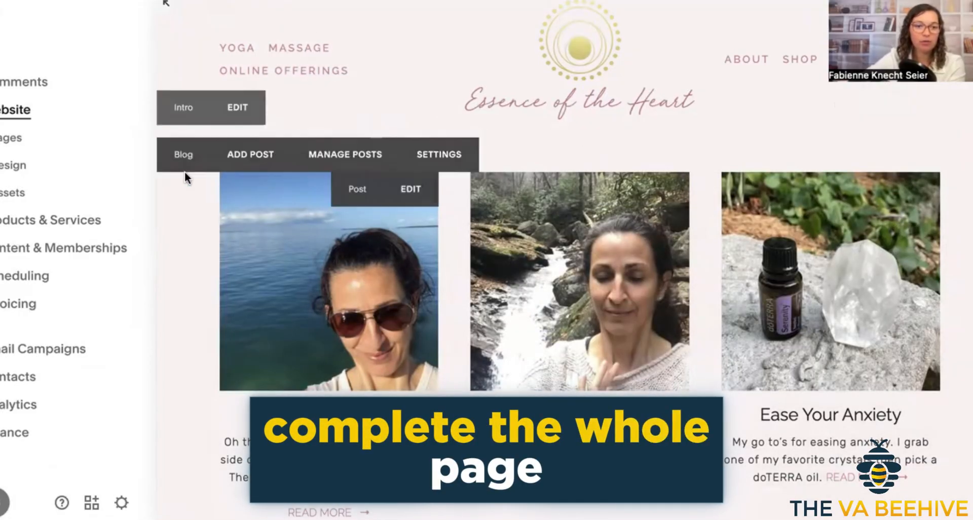
left_click(170, 10)
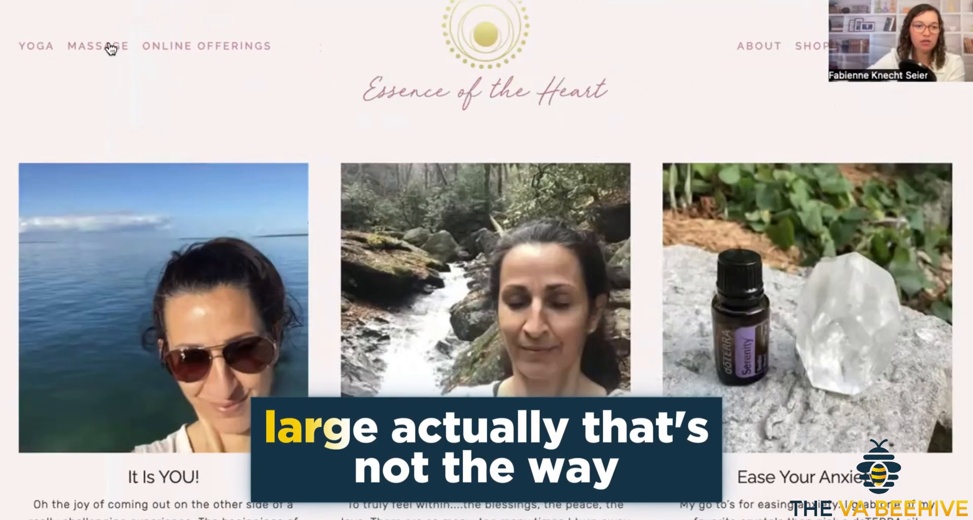
left_click(4, 4)
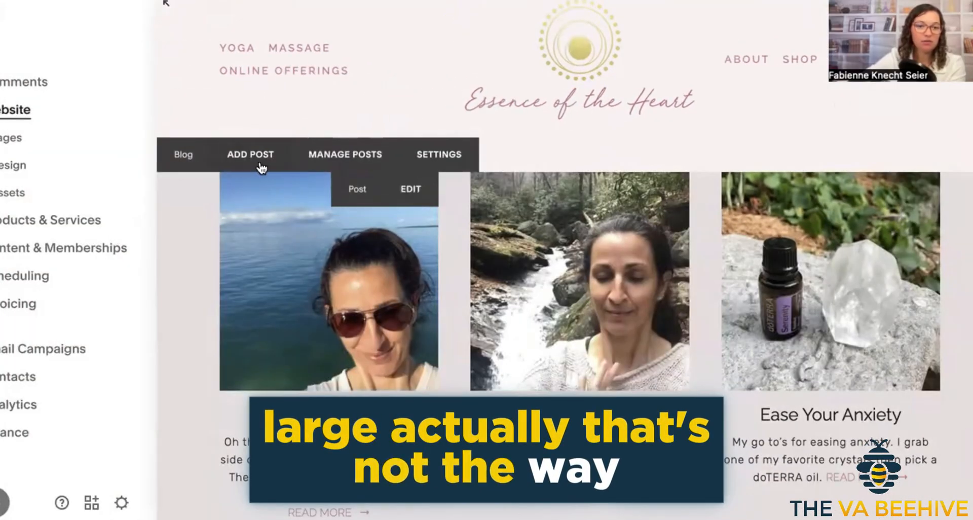
Delete the "It Is YOU!" post from the blog.
left_click(412, 197)
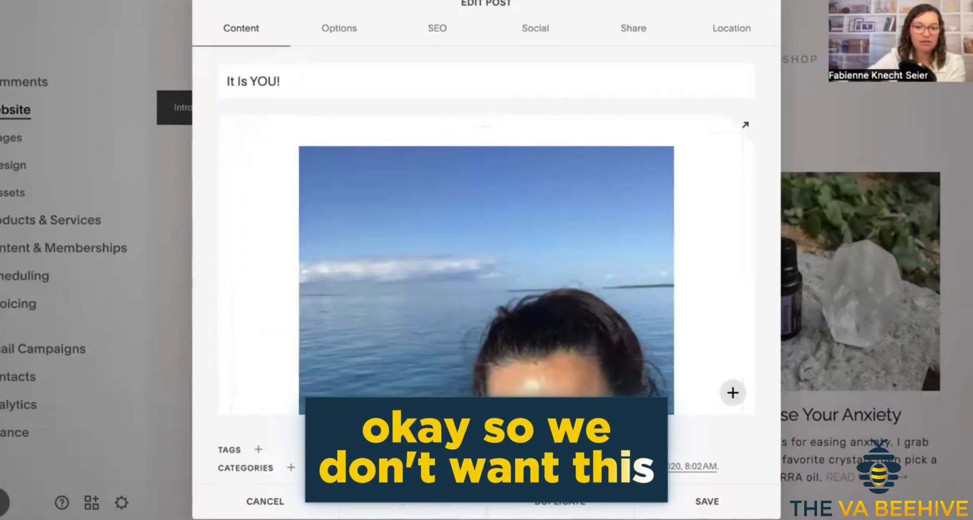
left_click(409, 503)
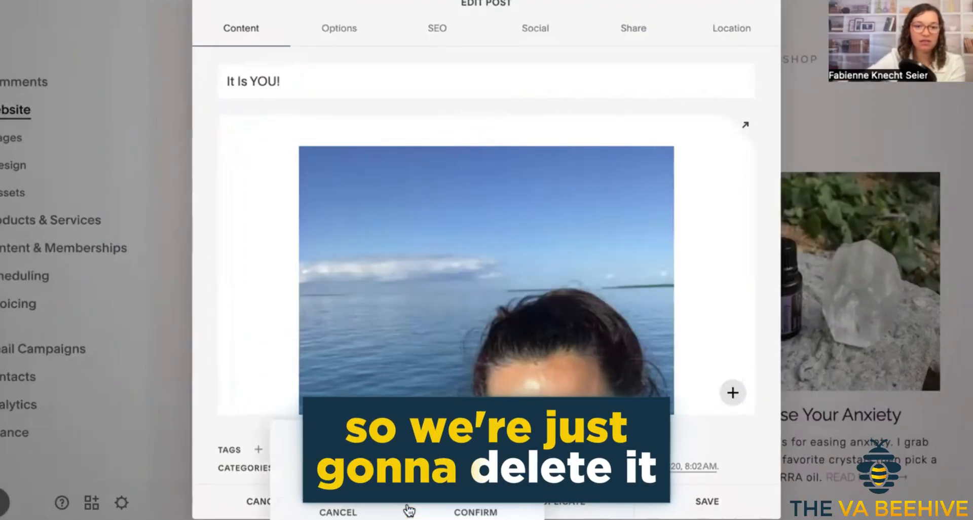
left_click(457, 512)
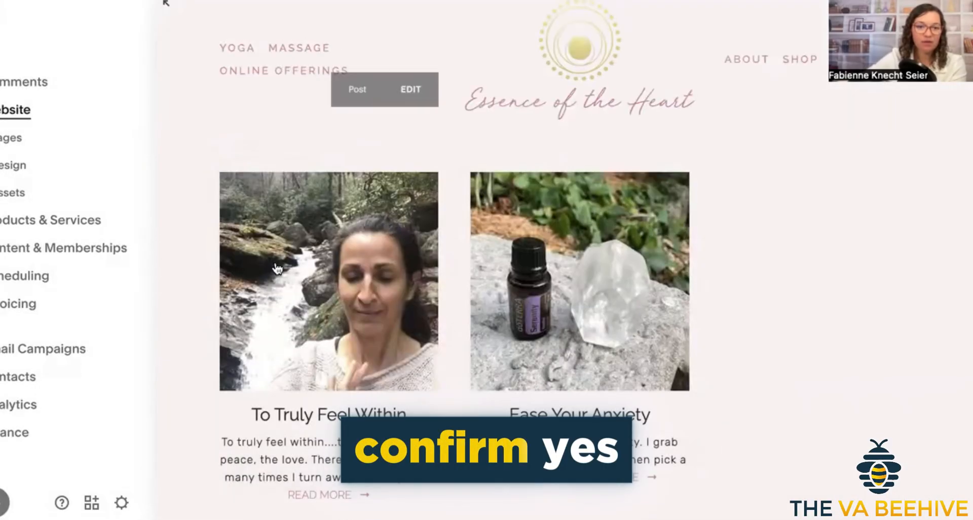
Open the "To Truly Feel Within" blog post for editing and look over its image and text.
left_click(245, 410)
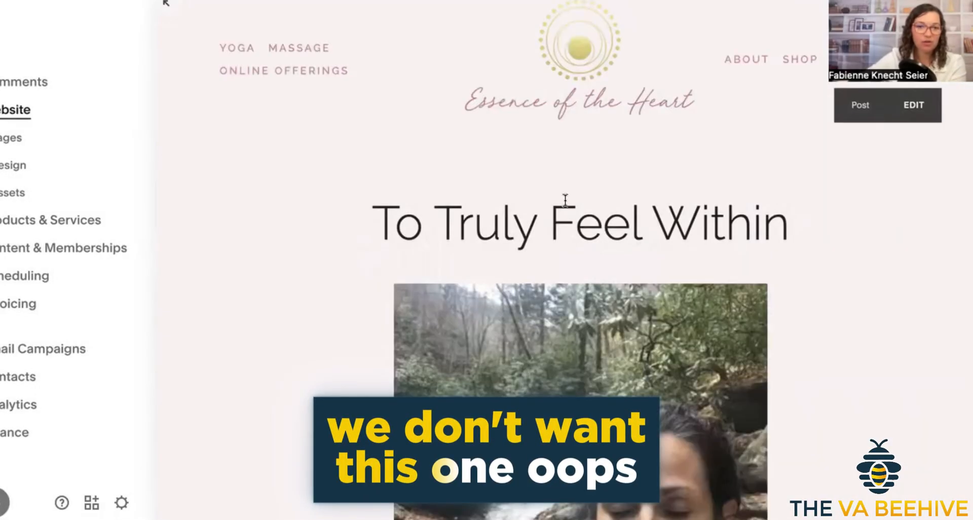
key("alt+Left")
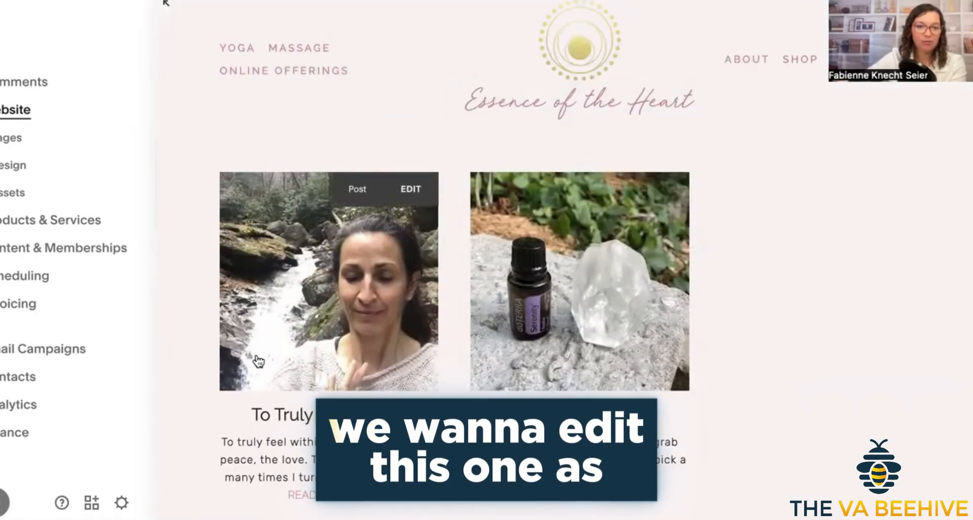
left_click(412, 189)
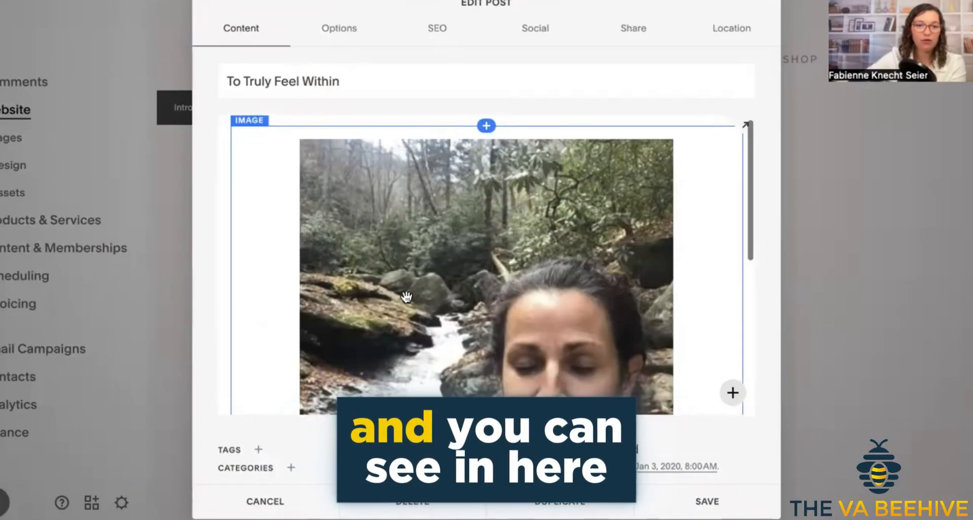
scroll(370, 347, "down", 5)
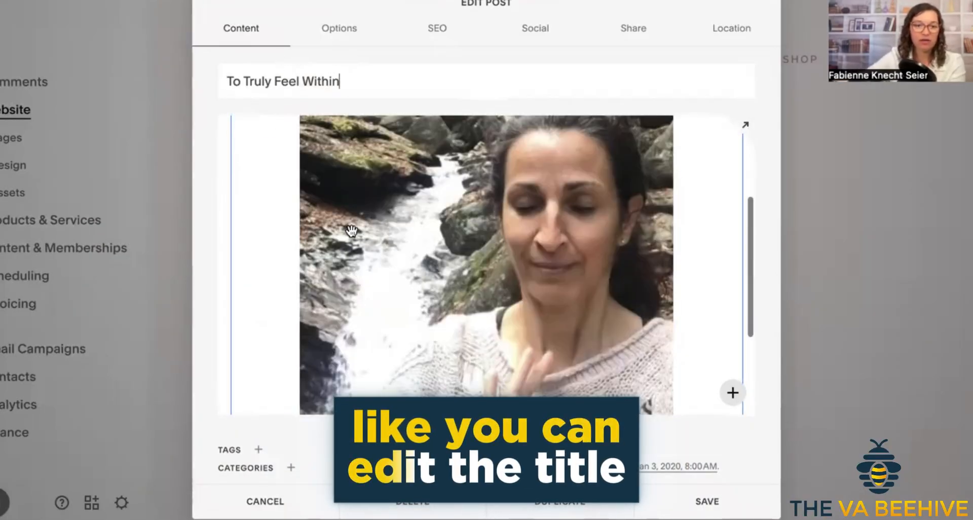
Review the blog post's Options, SEO, Social and Share settings.
left_click(361, 34)
left_click(453, 36)
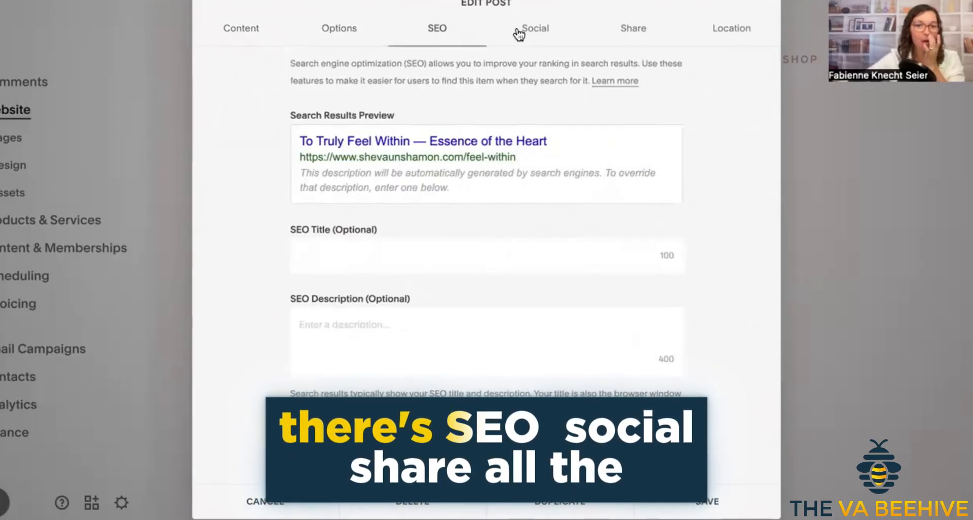
left_click(546, 34)
left_click(637, 30)
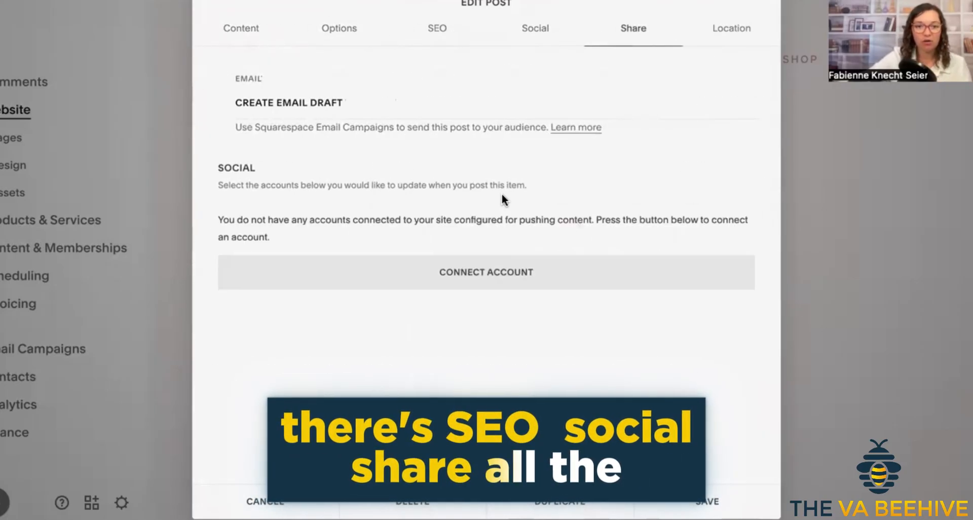
Delete the "To Truly Feel Within" post from the blog.
left_click(244, 33)
left_click(413, 501)
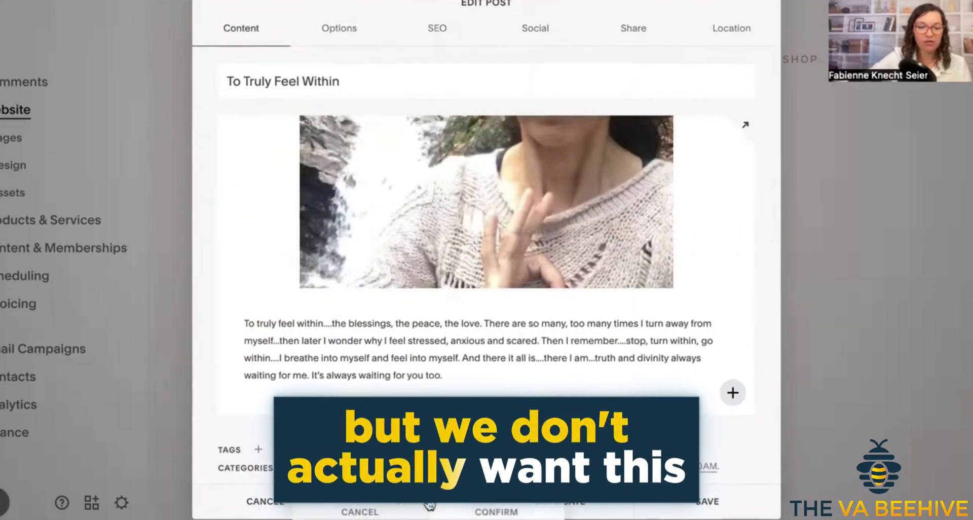
left_click(494, 511)
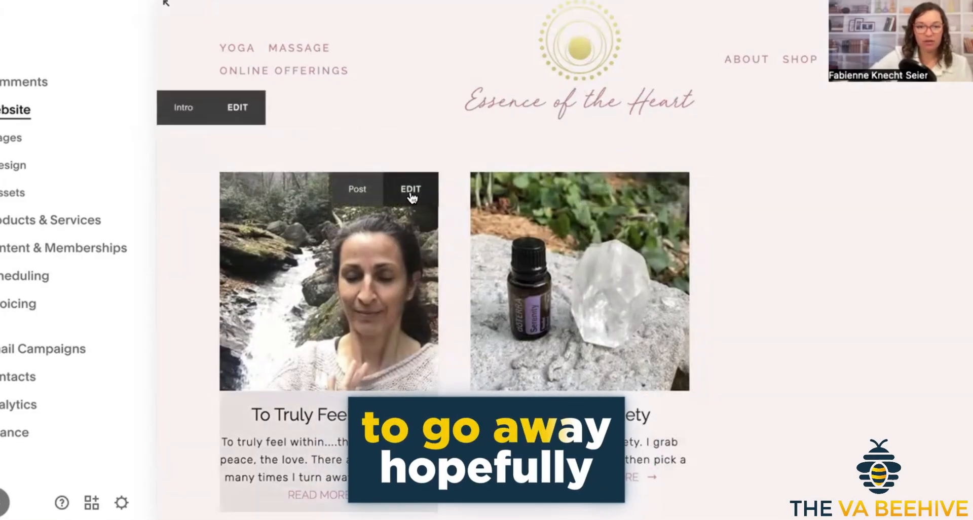
left_click(410, 190)
left_click(427, 505)
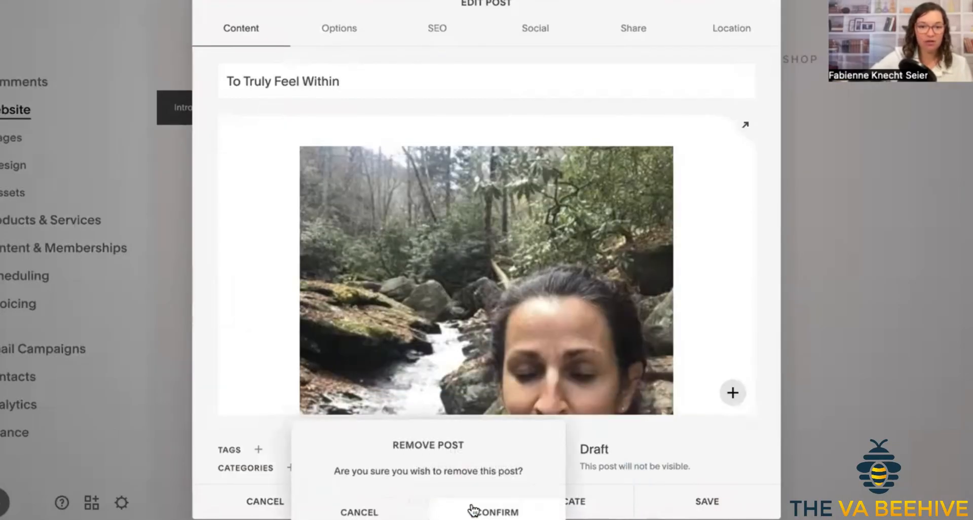
left_click(504, 512)
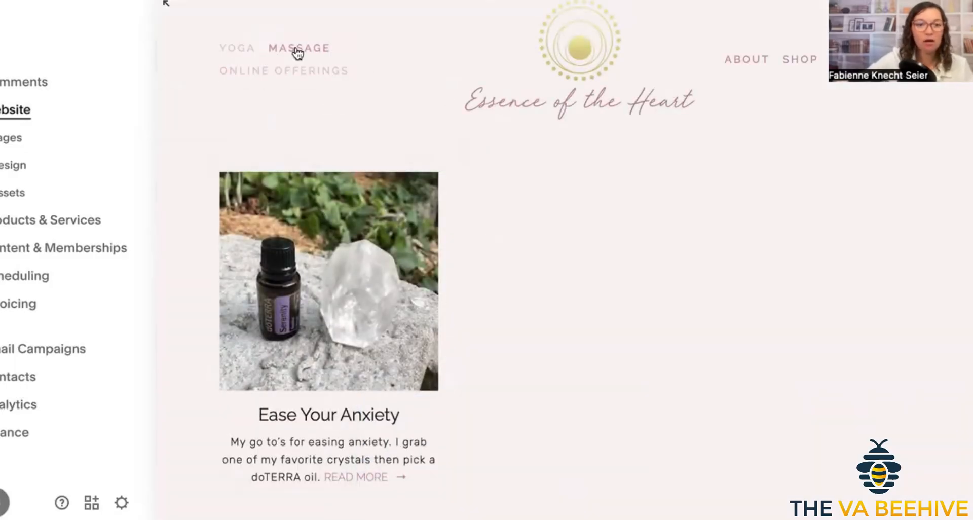
Go to the Online Offerings page and open its index settings from the site's page list.
left_click(286, 70)
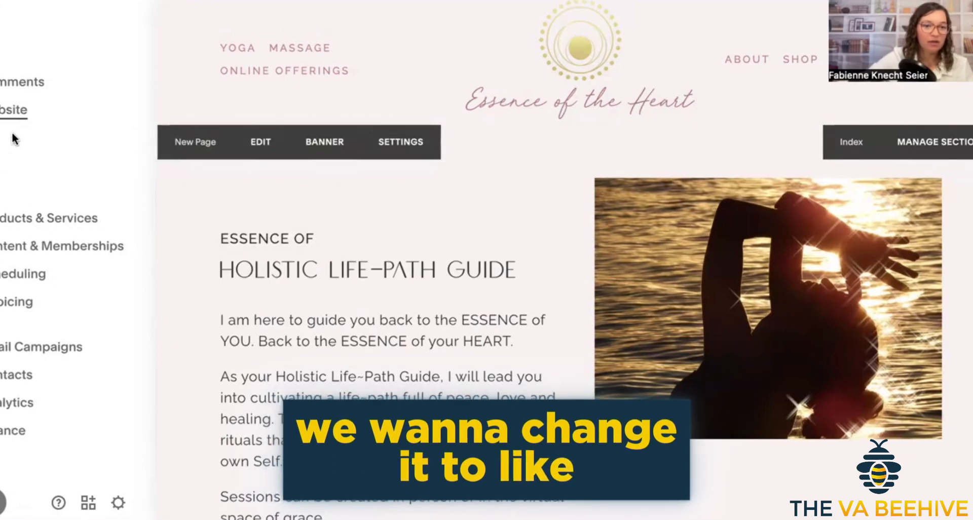
left_click(14, 138)
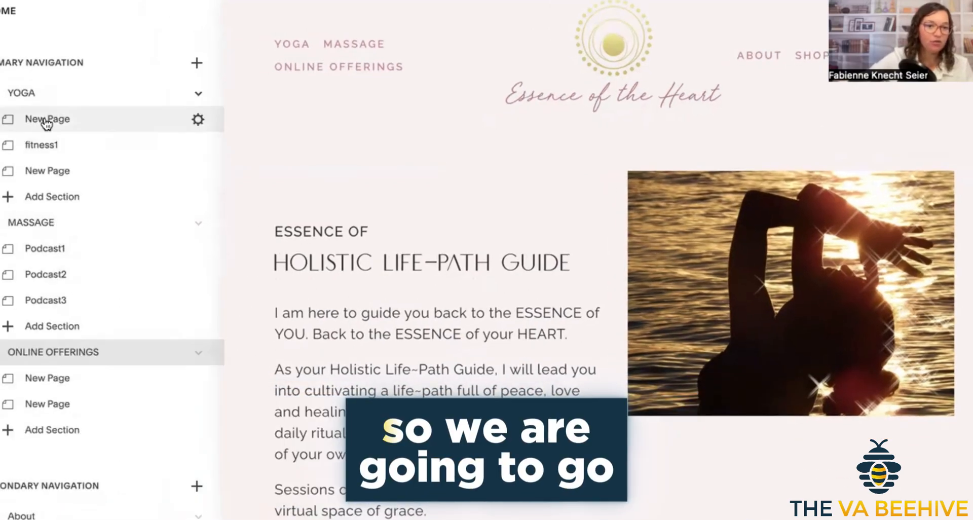
scroll(70, 348, "down", 3)
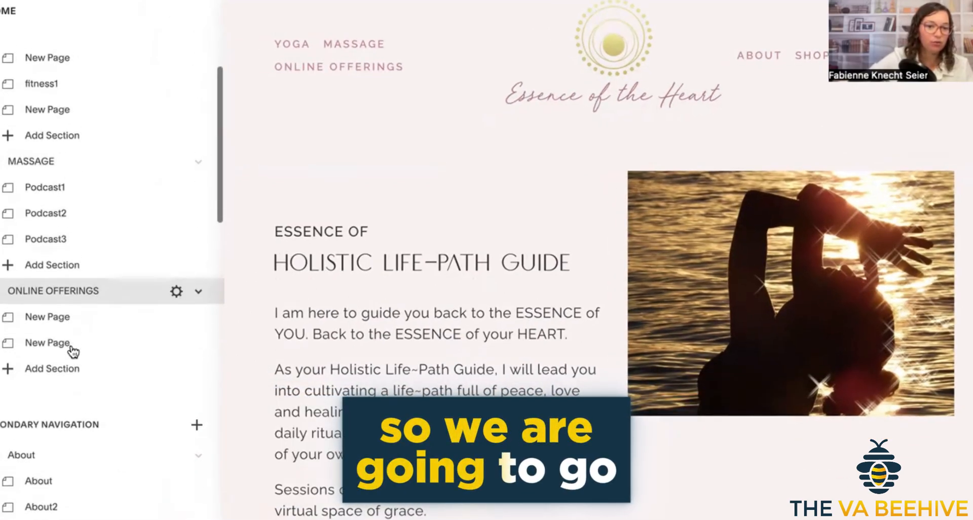
left_click(177, 280)
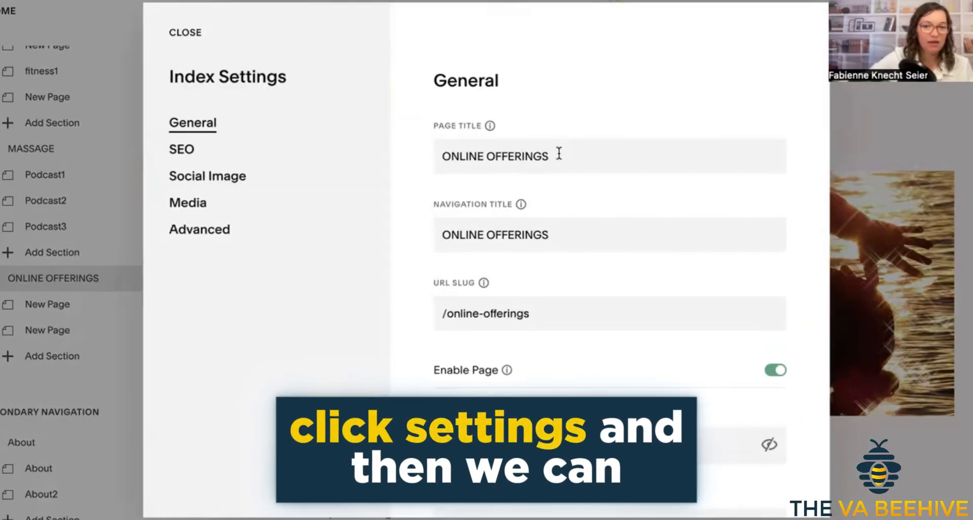
Set the index page's title to "Meditation" and its navigation title to "MEDITATION".
left_click_drag(559, 153, 386, 156)
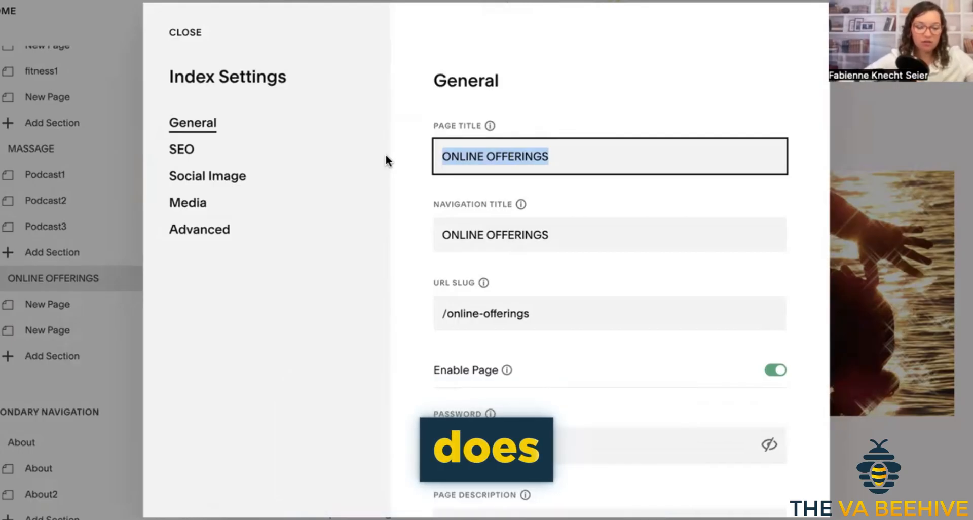
type("Med")
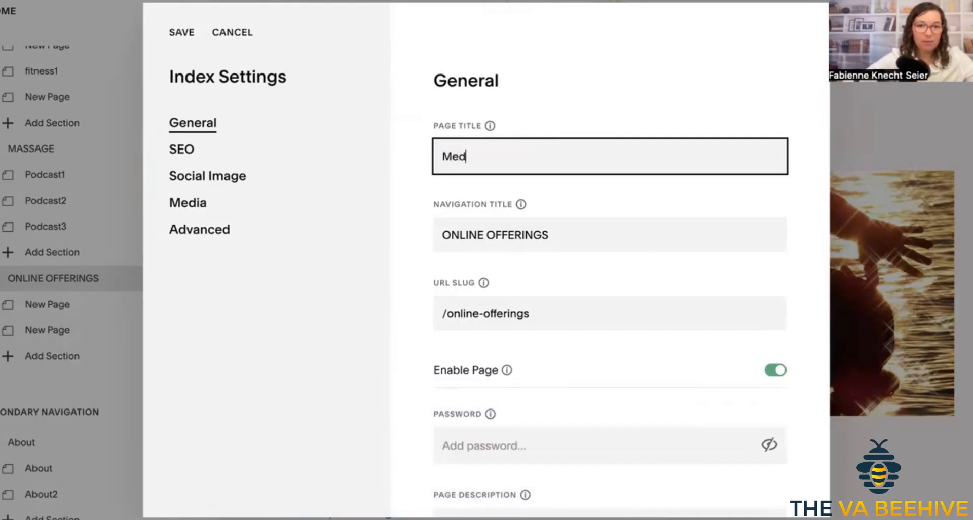
type("otation")
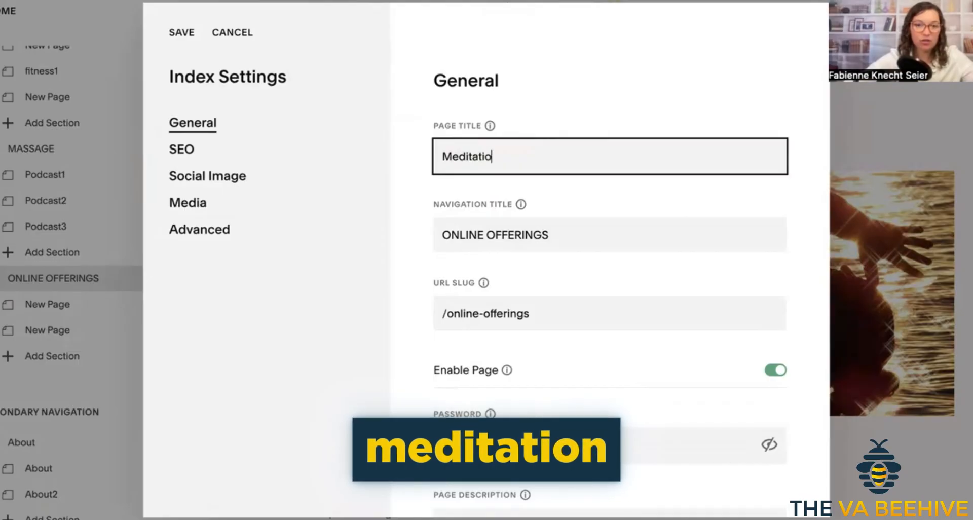
left_click_drag(551, 234, 382, 234)
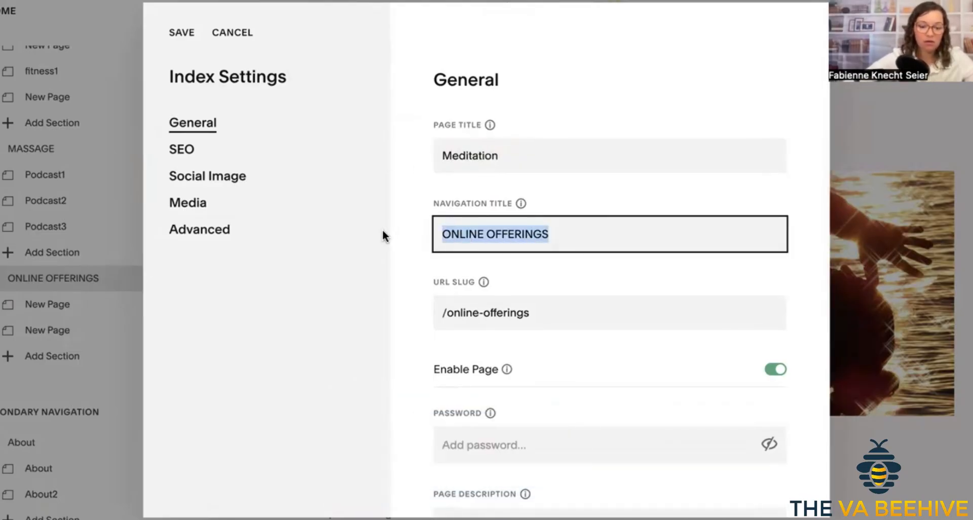
type("MEDITA")
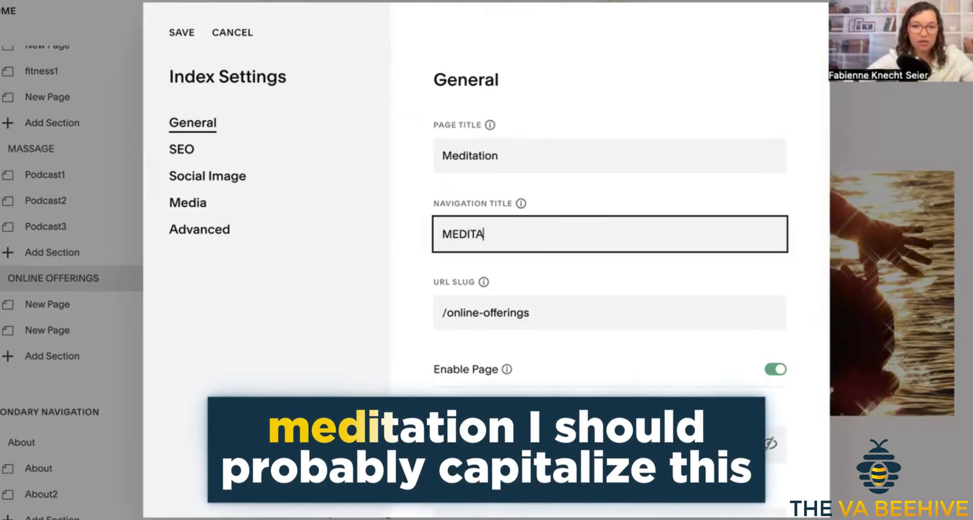
type("TION")
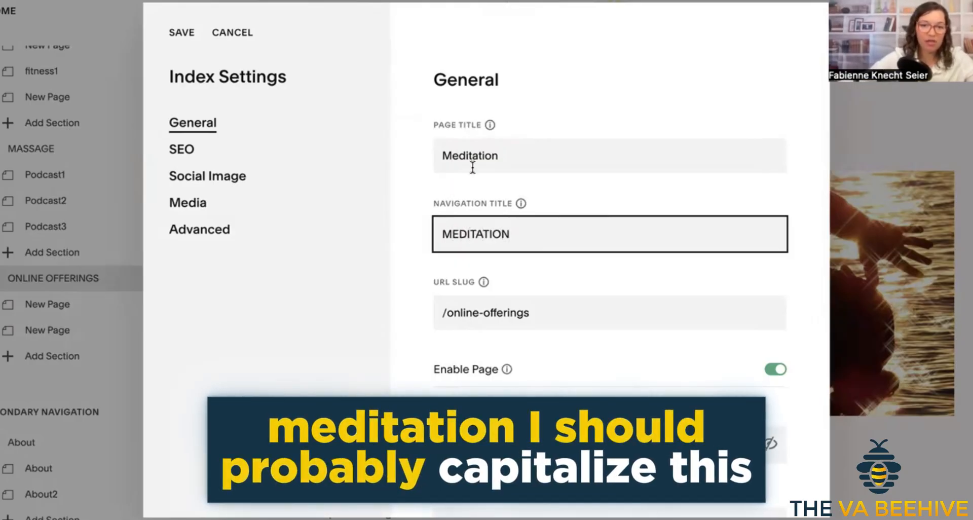
Rewrite the page title in all capitals as "MEDITATION", correcting any misspelling.
left_click_drag(469, 155, 412, 156)
type("MEDITAITON")
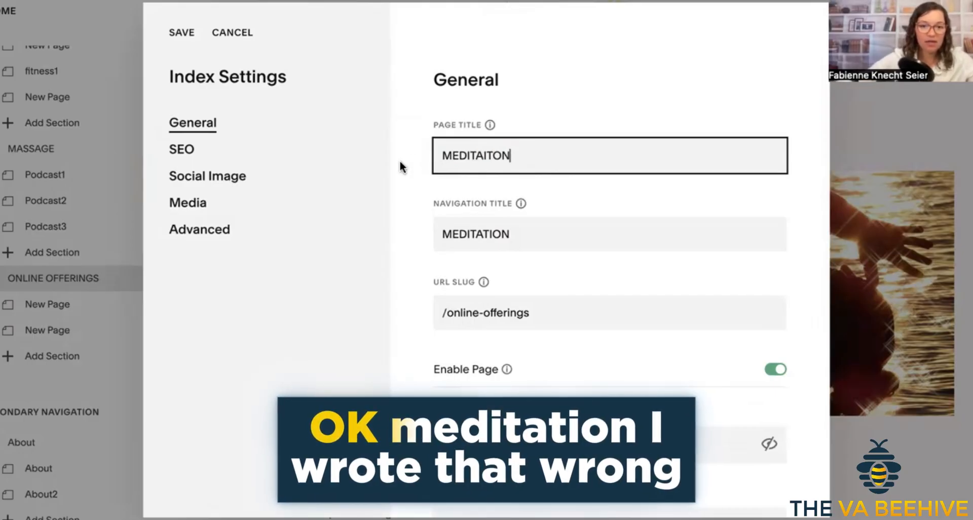
left_click(489, 156)
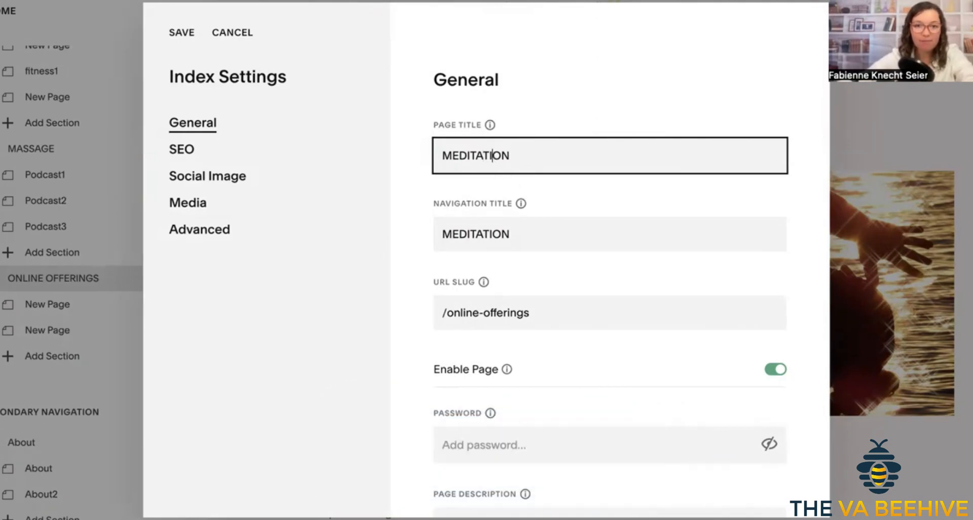
Set the index page's URL slug to /meditation to match the new titles.
left_click(573, 232)
scroll(540, 334, "down", 1)
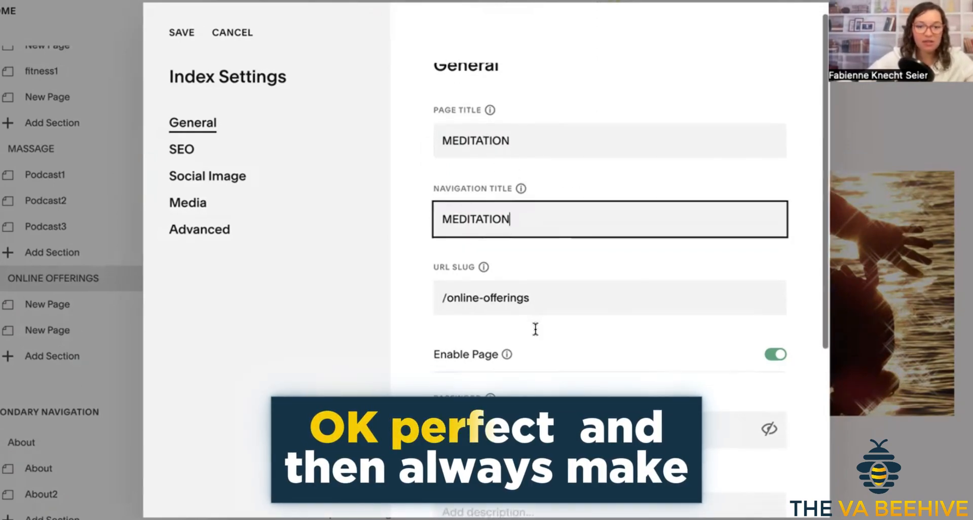
scroll(536, 304, "down", 2)
left_click_drag(530, 235, 446, 238)
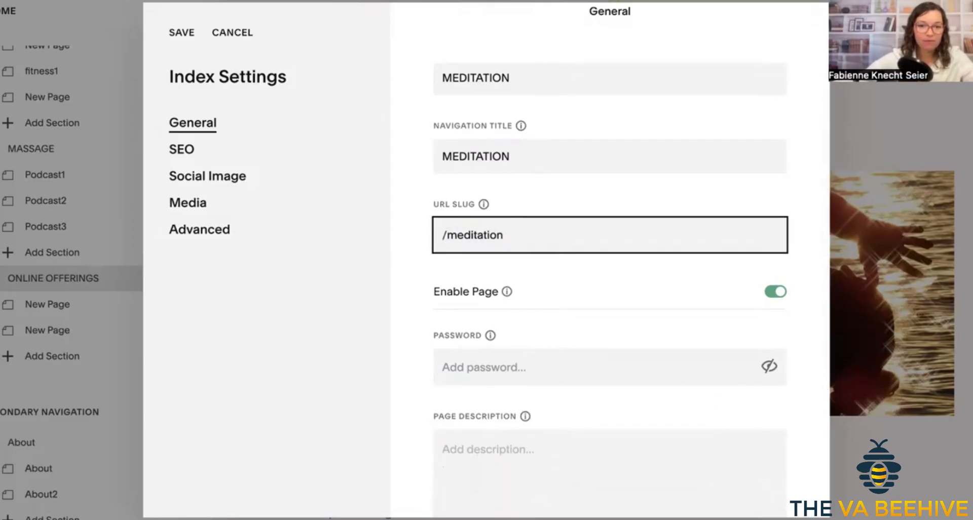
Review the page's remaining General settings and its SEO preview, title and description fields.
scroll(572, 351, "down", 3)
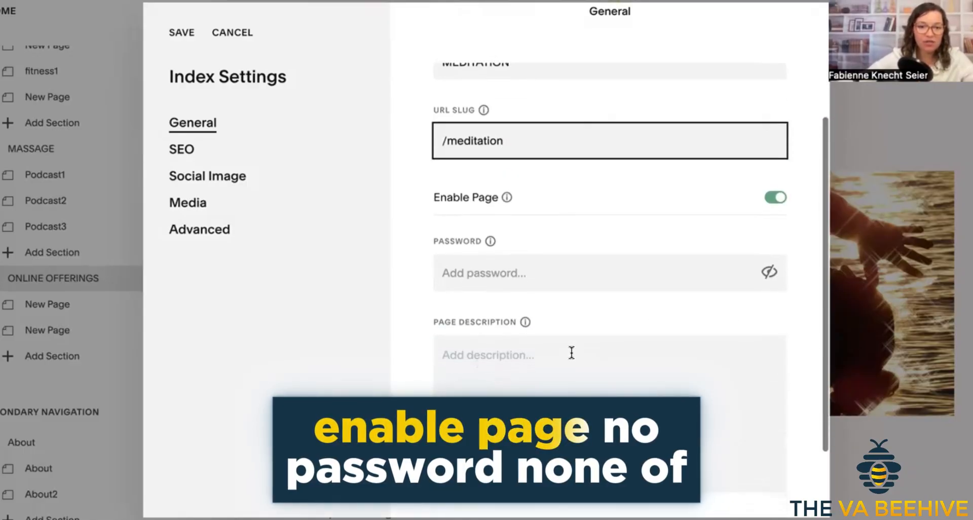
scroll(571, 351, "down", 3)
left_click(194, 149)
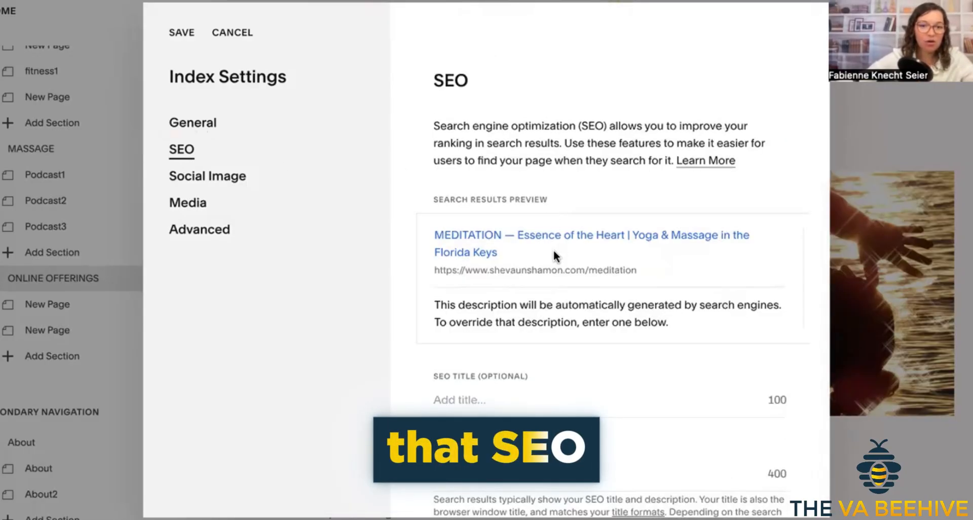
scroll(567, 350, "down", 2)
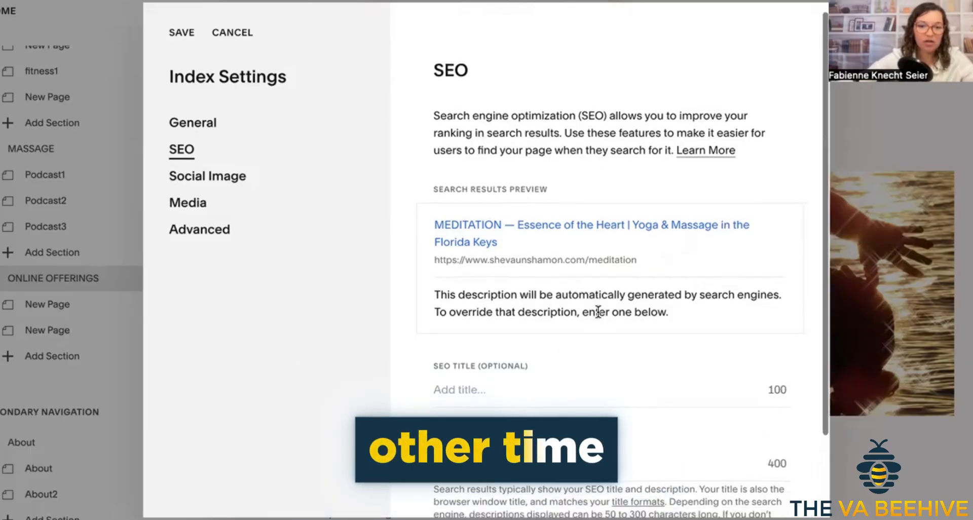
left_click(472, 349)
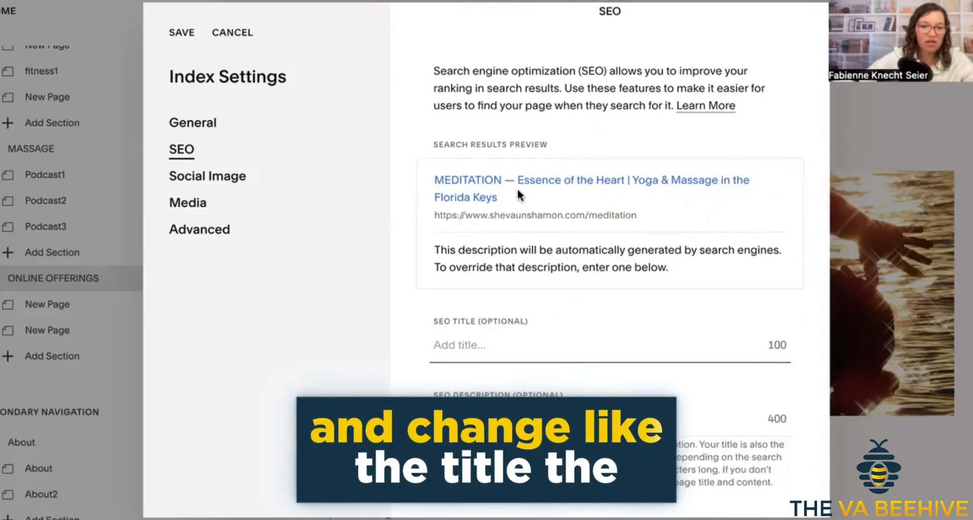
scroll(572, 283, "down", 1)
left_click(472, 366)
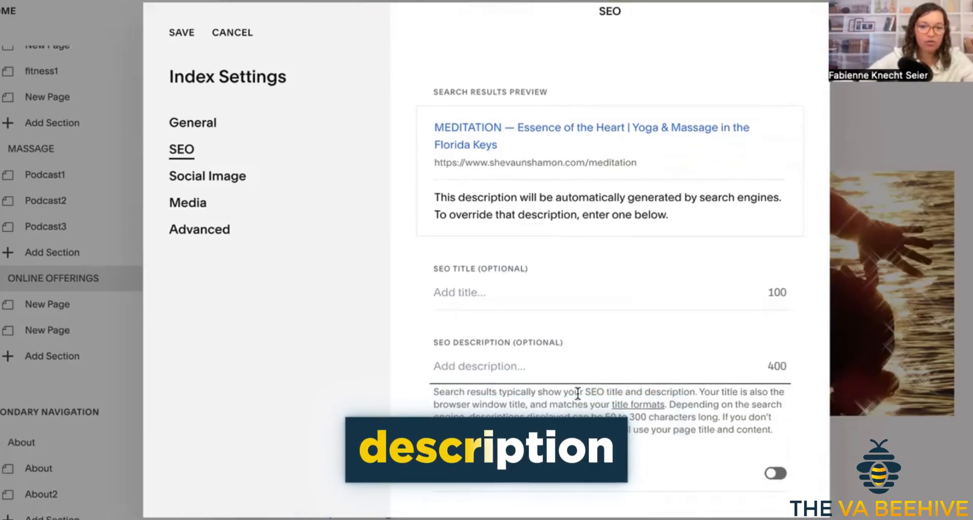
Save the index settings and look over the content of the renamed Meditation page.
left_click(210, 127)
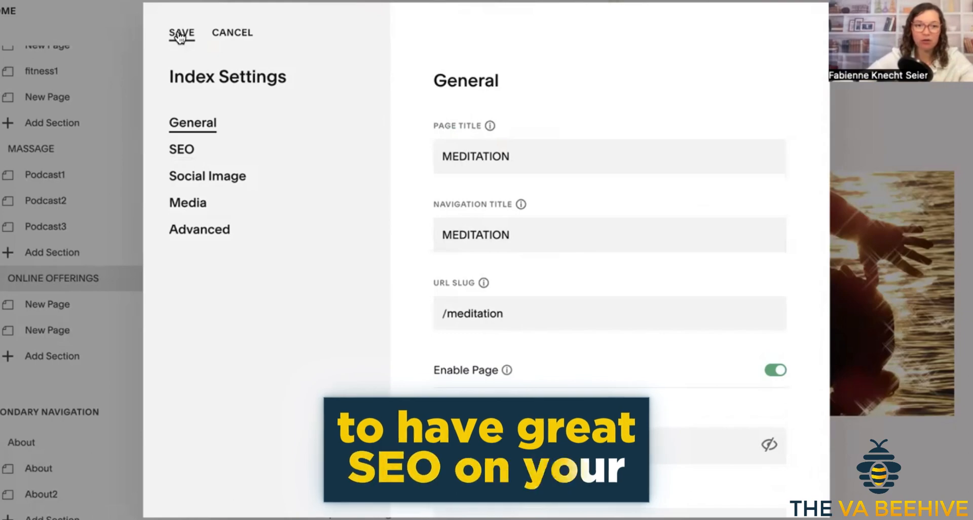
left_click(179, 34)
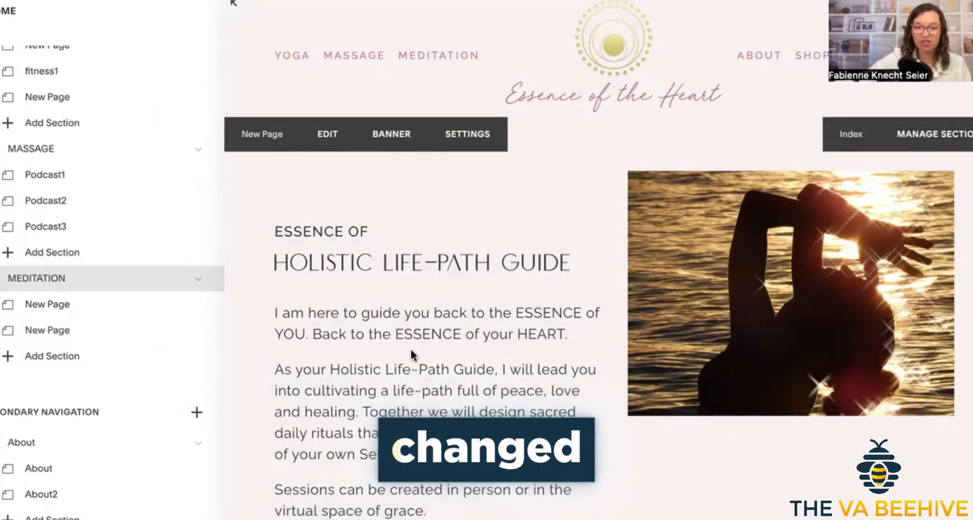
scroll(411, 350, "down", 10)
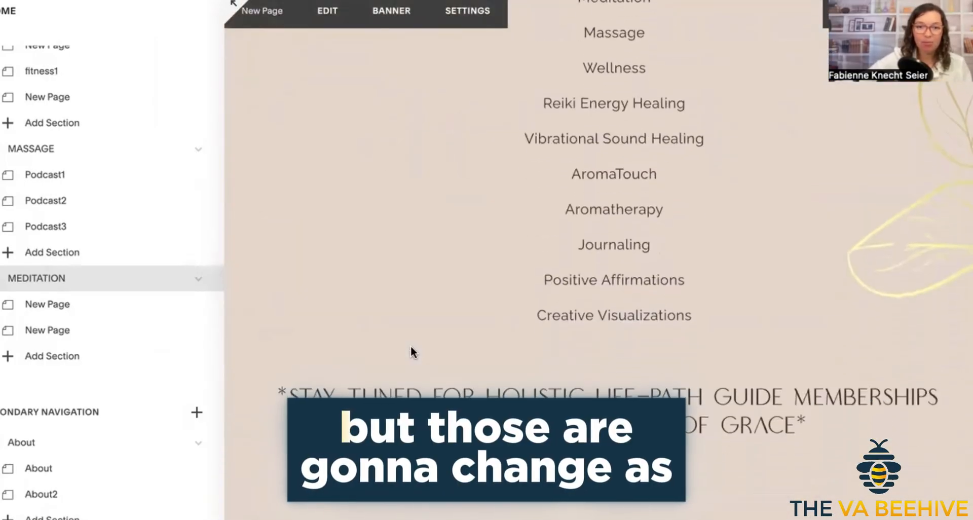
scroll(411, 349, "up", 10)
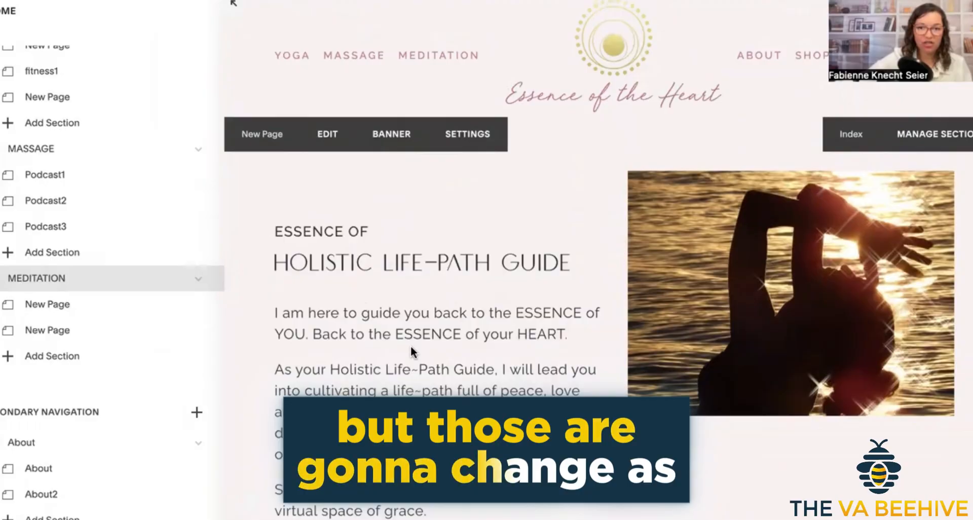
scroll(410, 345, "down", 3)
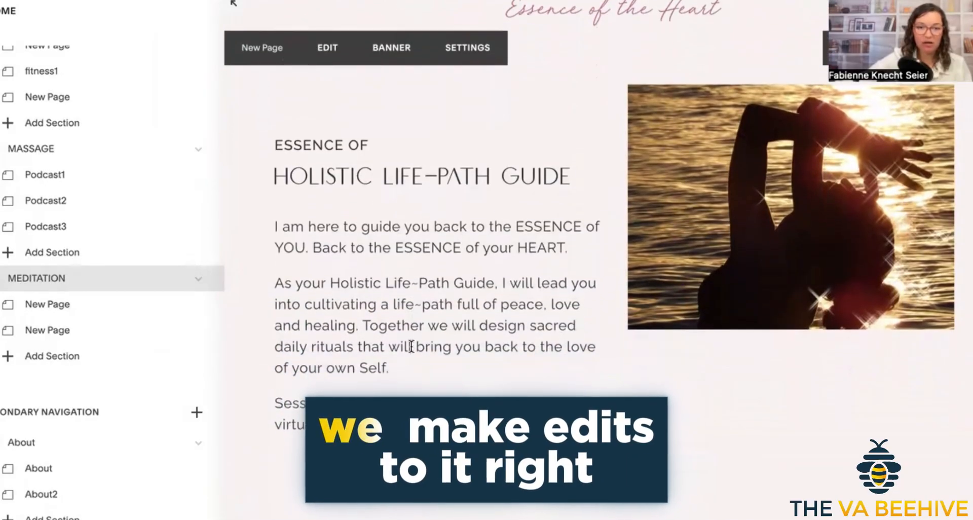
scroll(666, 362, "up", 3)
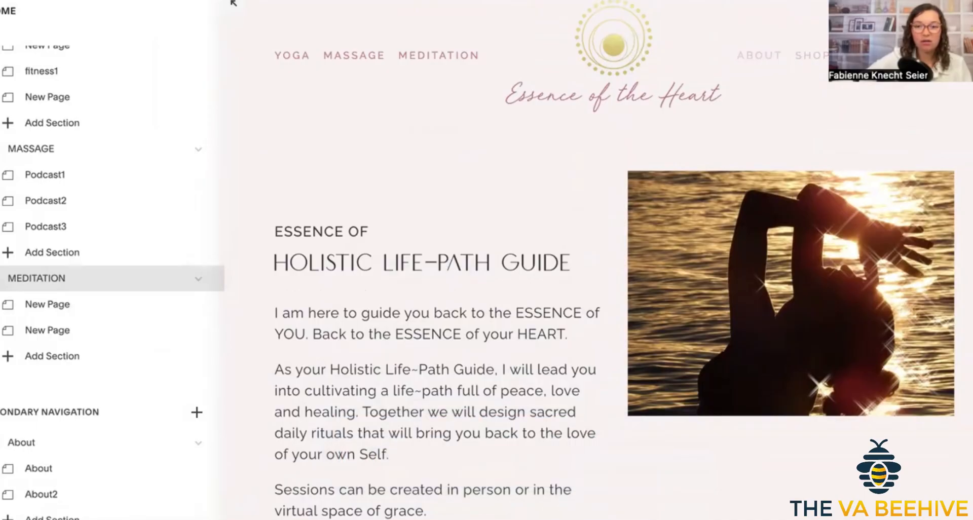
Open the site's contact page and look through it down to the Instagram section in the footer.
left_click(876, 55)
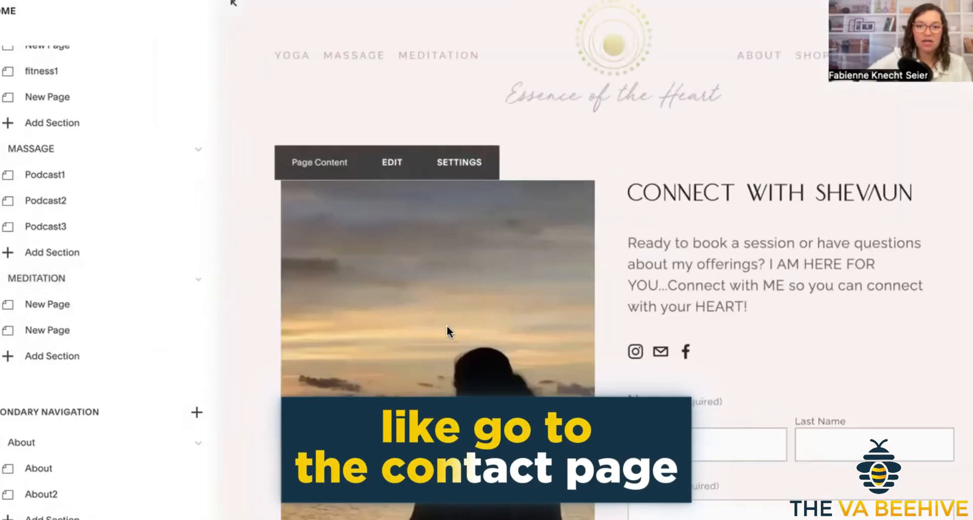
scroll(720, 260, "down", 10)
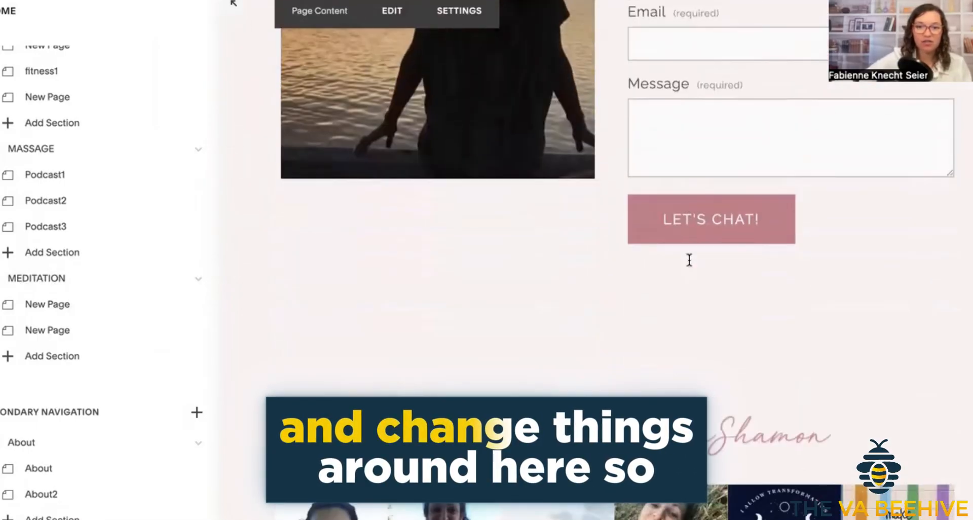
scroll(688, 257, "down", 1)
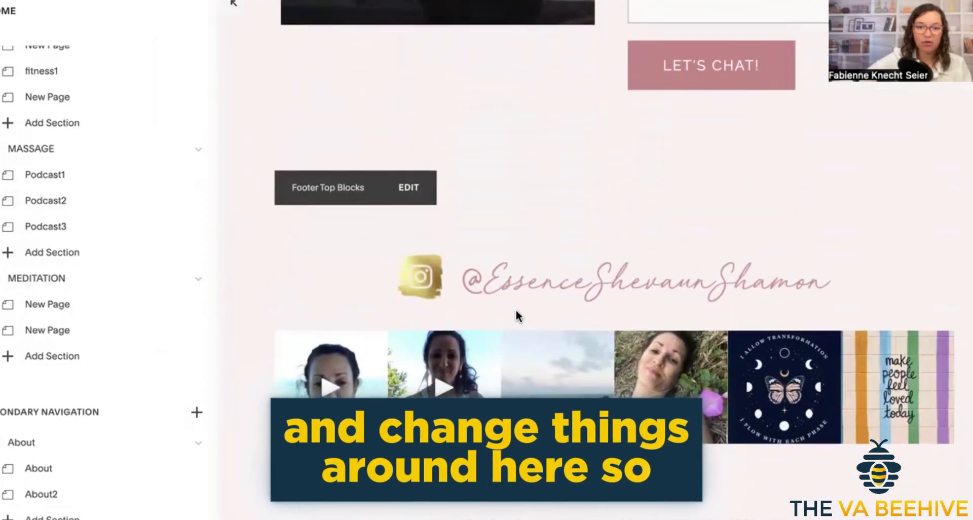
Open the Footer Top Blocks for editing and bring up the settings of the Instagram handle image.
left_click(408, 187)
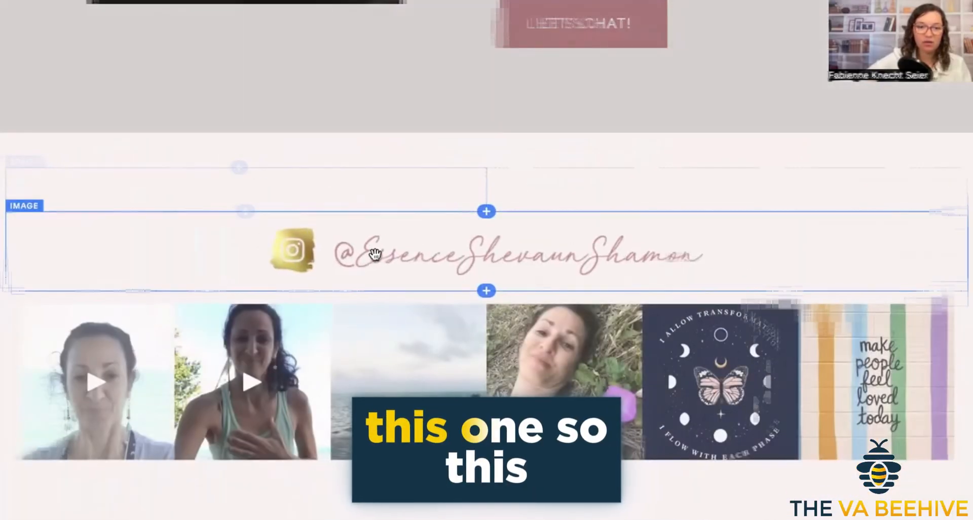
left_click(375, 255)
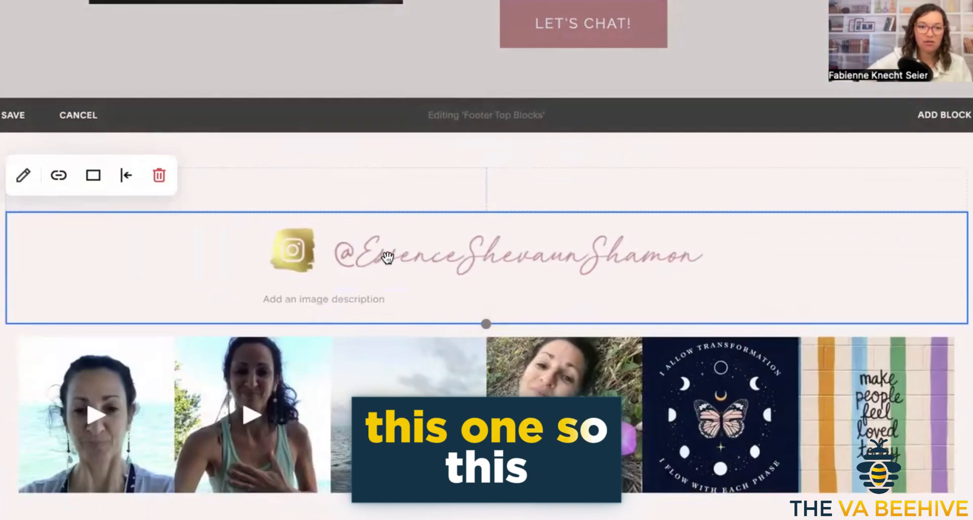
left_click(381, 257)
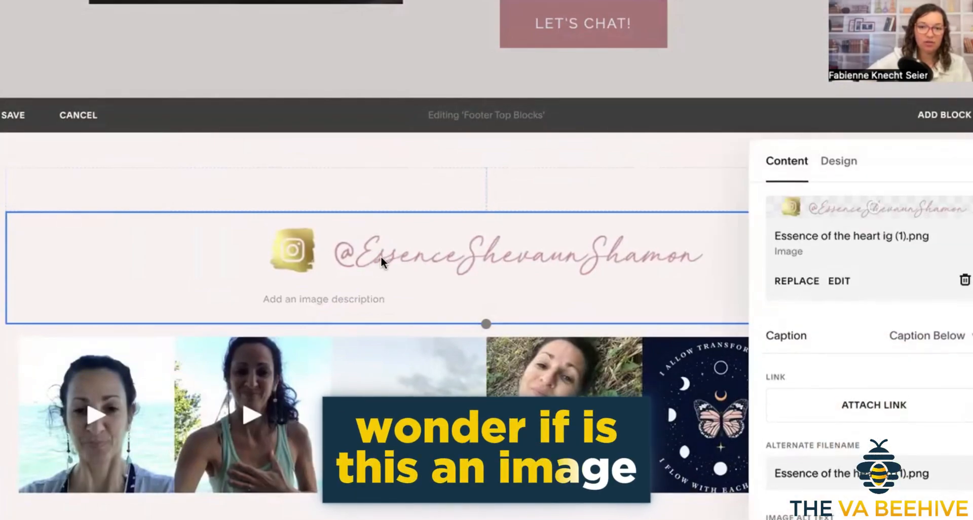
Close the handle image's settings and open the settings of the Instagram feed block below it.
left_click(361, 297)
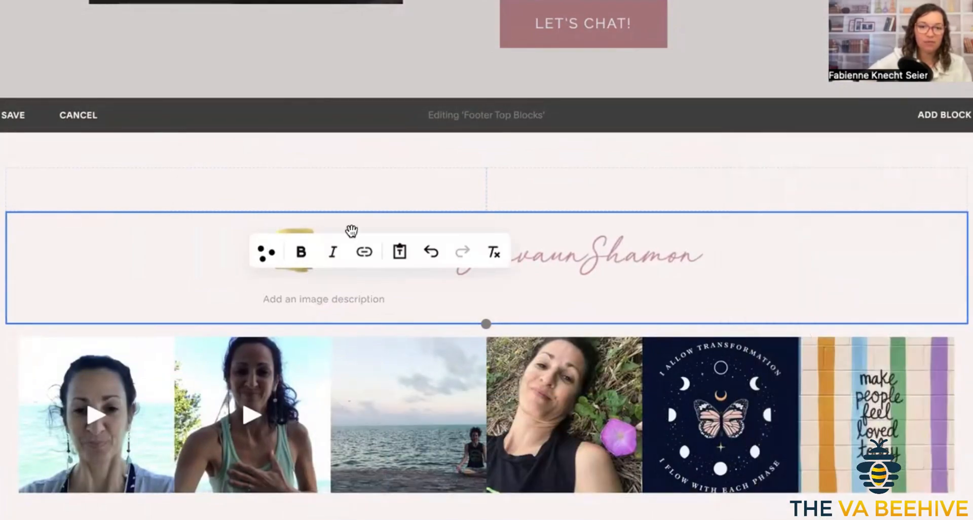
left_click(233, 186)
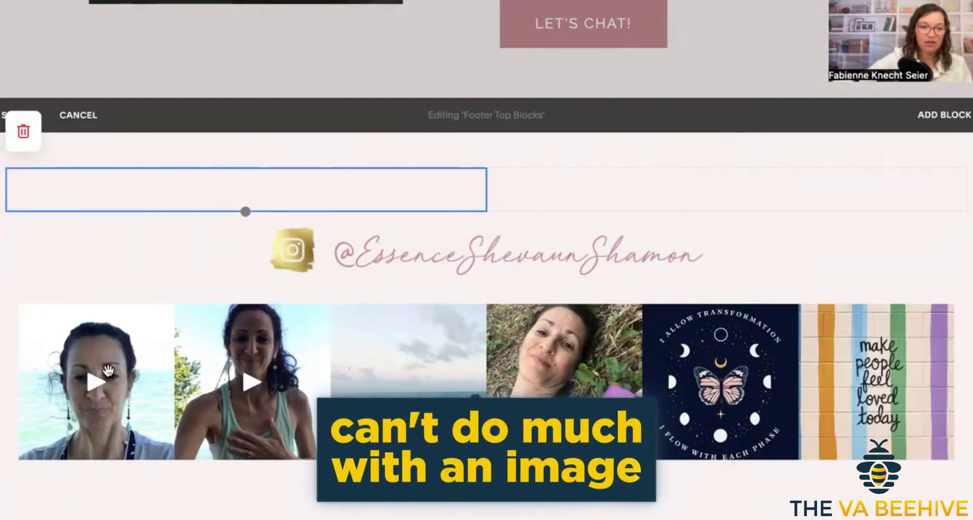
left_click(51, 293)
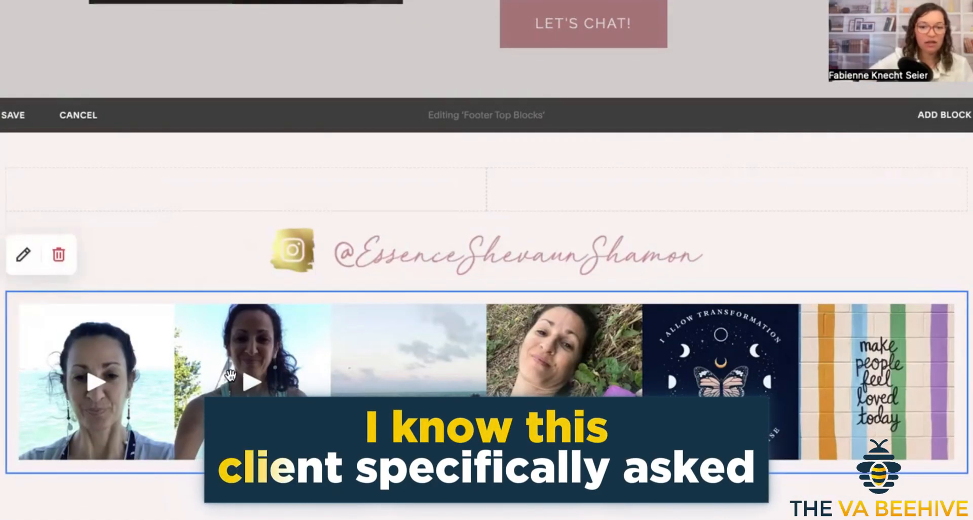
left_click(24, 255)
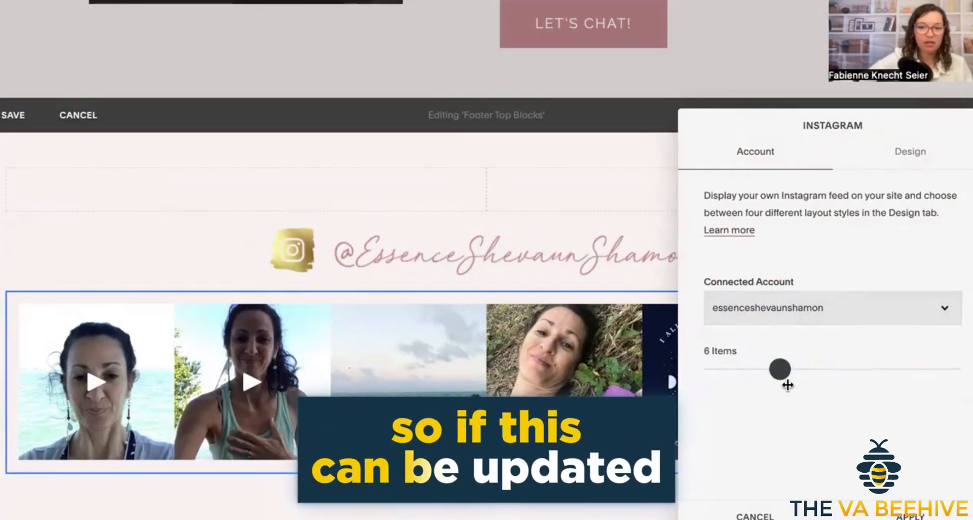
Review the Instagram block's design options for layout, aspect ratio, thumbnails, padding and lightbox, and close them without applying changes.
left_click(922, 153)
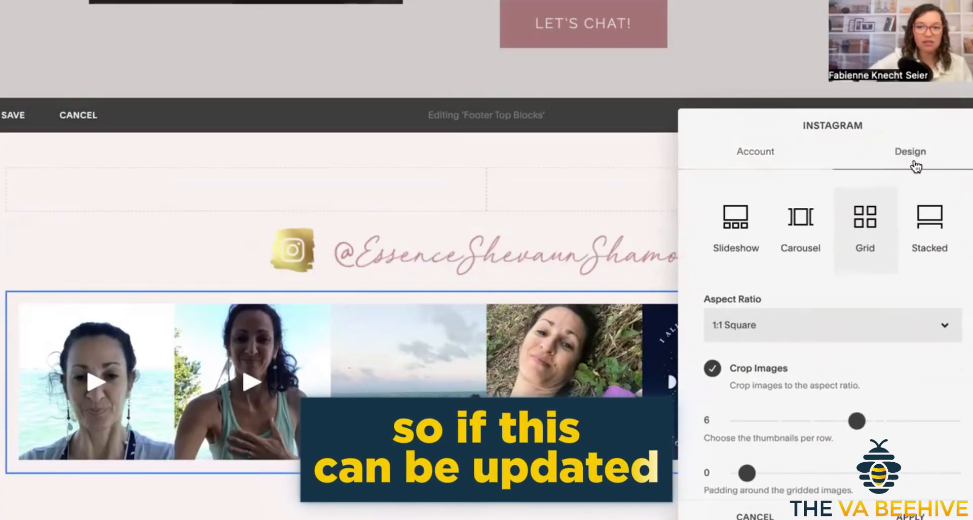
scroll(795, 385, "down", 2)
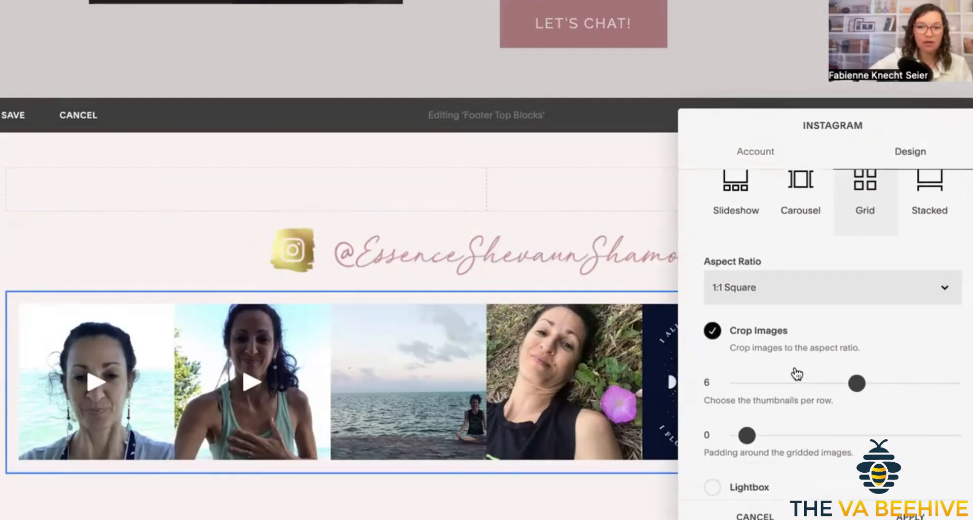
scroll(796, 373, "down", 1)
scroll(783, 348, "down", 1)
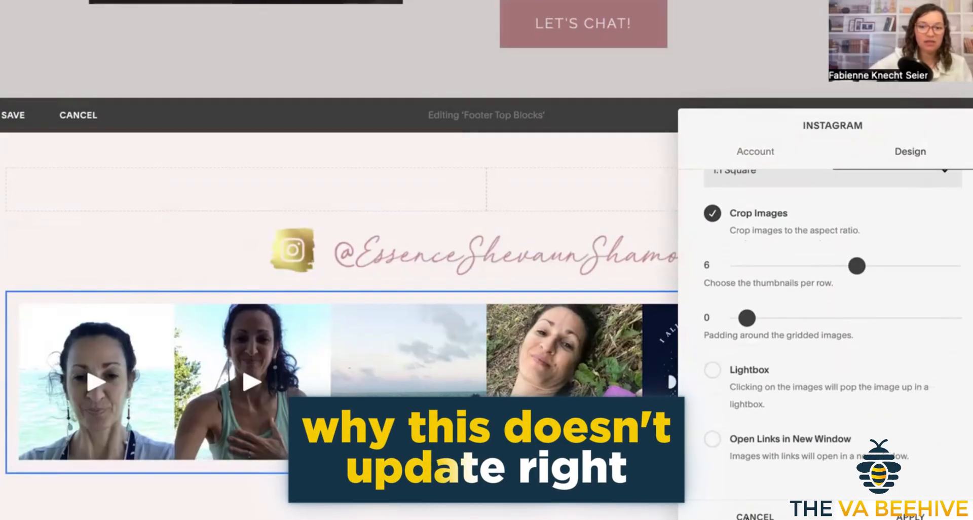
left_click(748, 517)
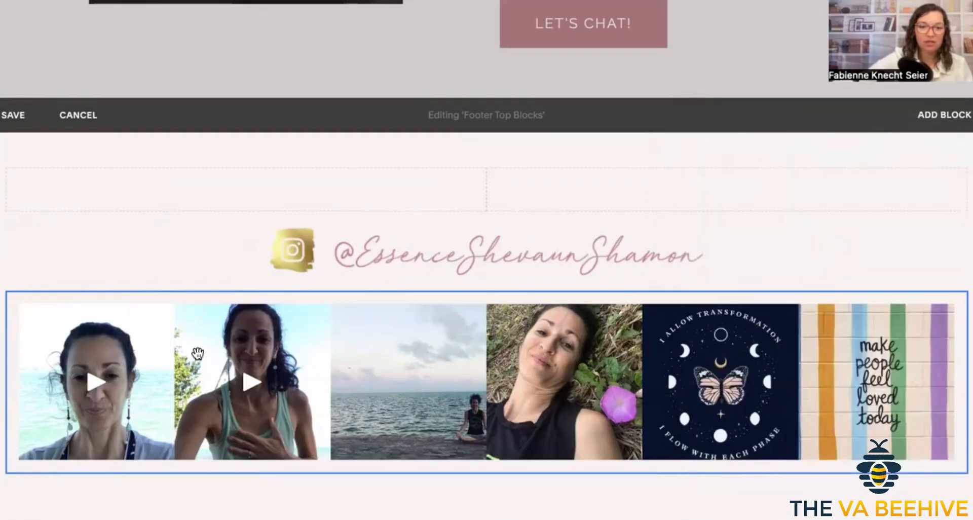
Check the Instagram block's connected account settings again and leave the Footer Top Blocks editor without saving.
left_click(138, 336)
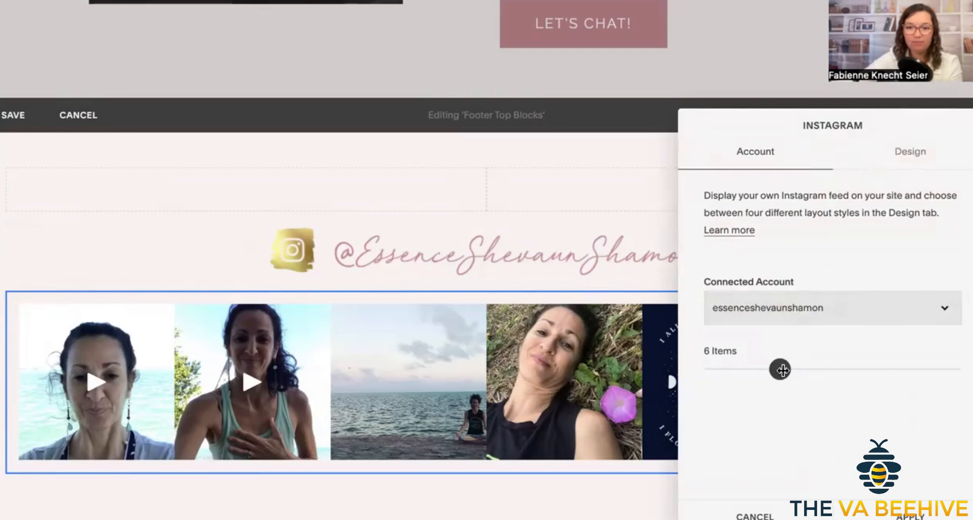
left_click(730, 231)
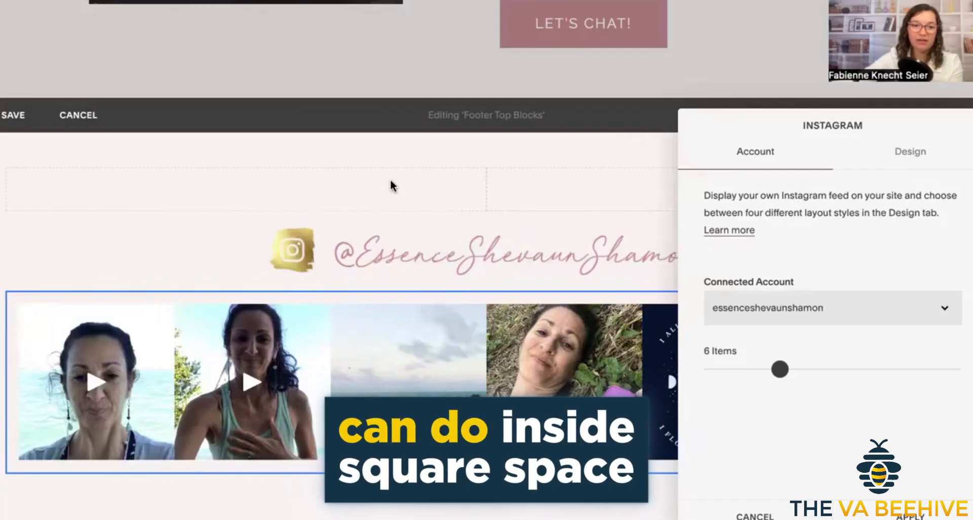
left_click(390, 181)
scroll(391, 182, "up", 10)
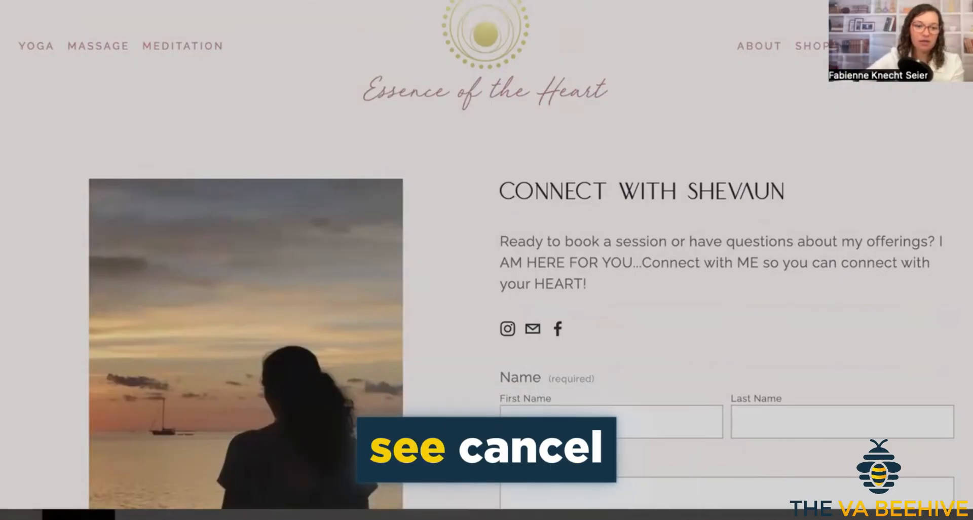
left_click(76, 515)
mouse_move(404, 185)
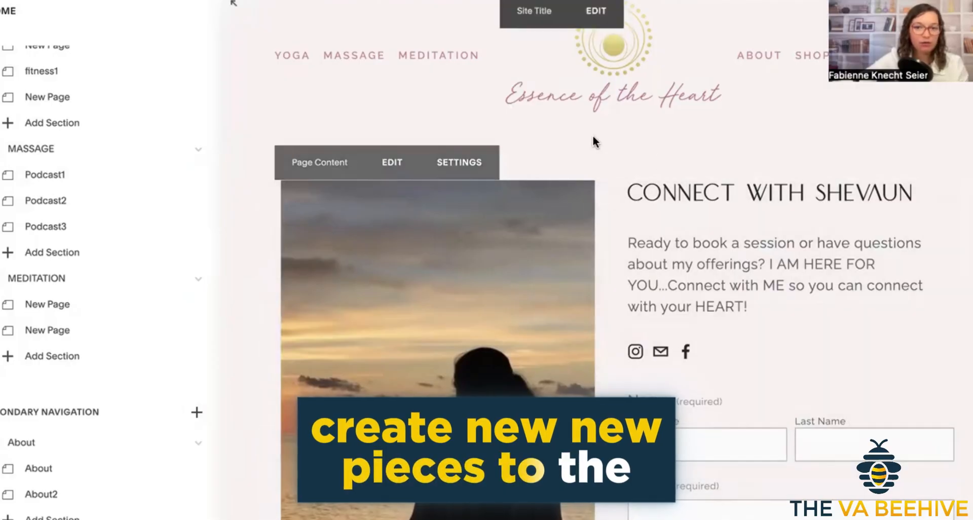
Open the Meditation page from the primary navigation and look through its sections down to the holistic life-path collection.
scroll(147, 229, "up", 3)
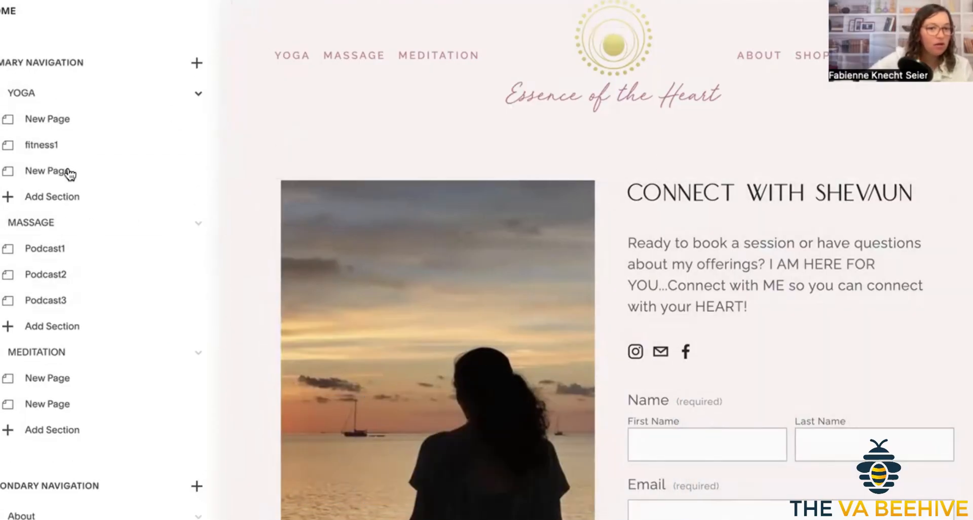
left_click(49, 228)
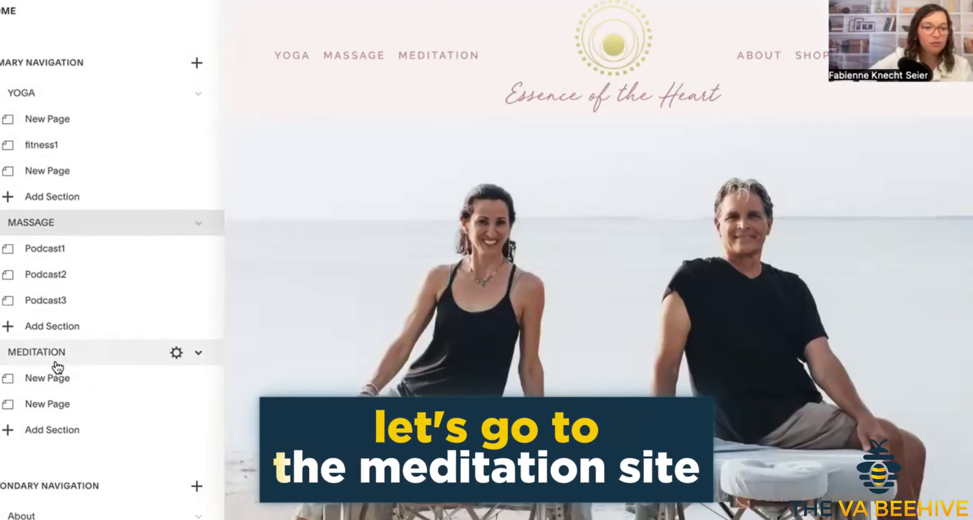
left_click(57, 361)
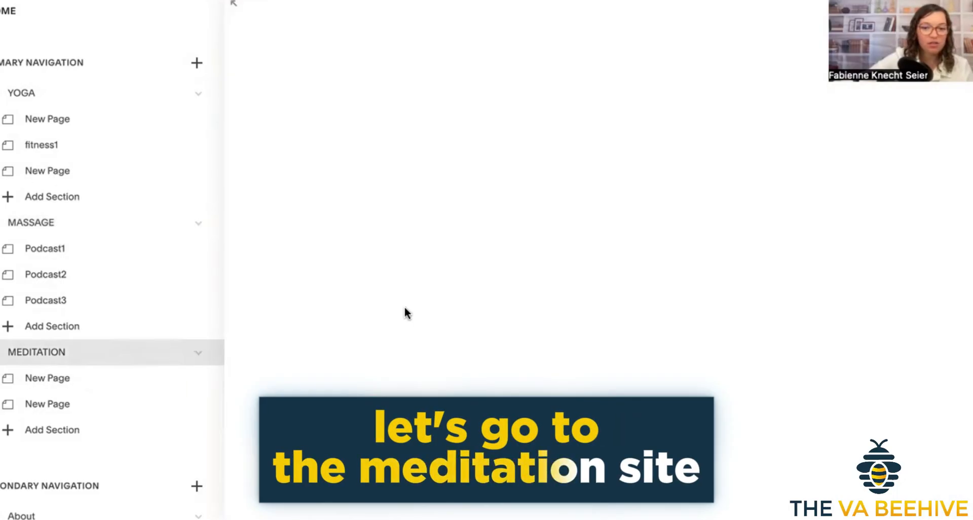
scroll(449, 370, "down", 12)
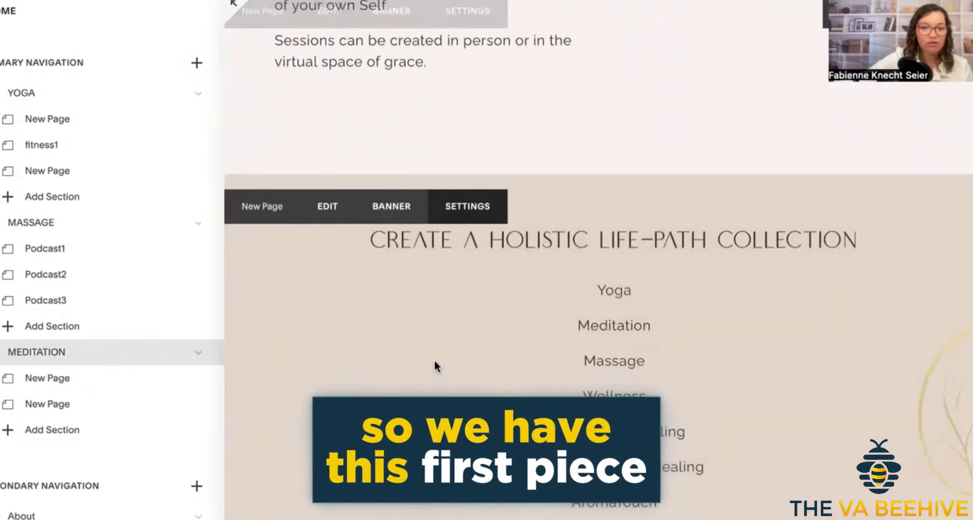
scroll(452, 374, "down", 6)
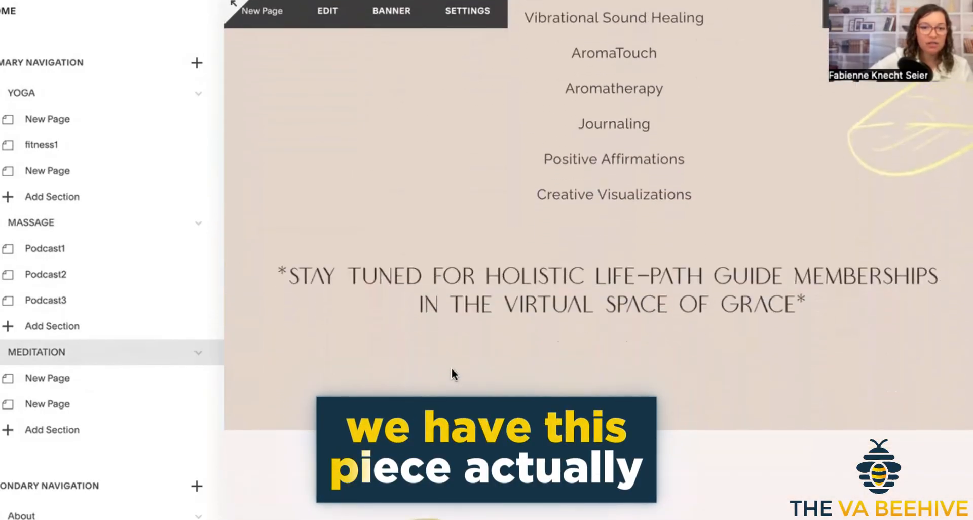
Open the Massage page and look through its sections down to the massage collection list in Podcast3.
left_click(33, 225)
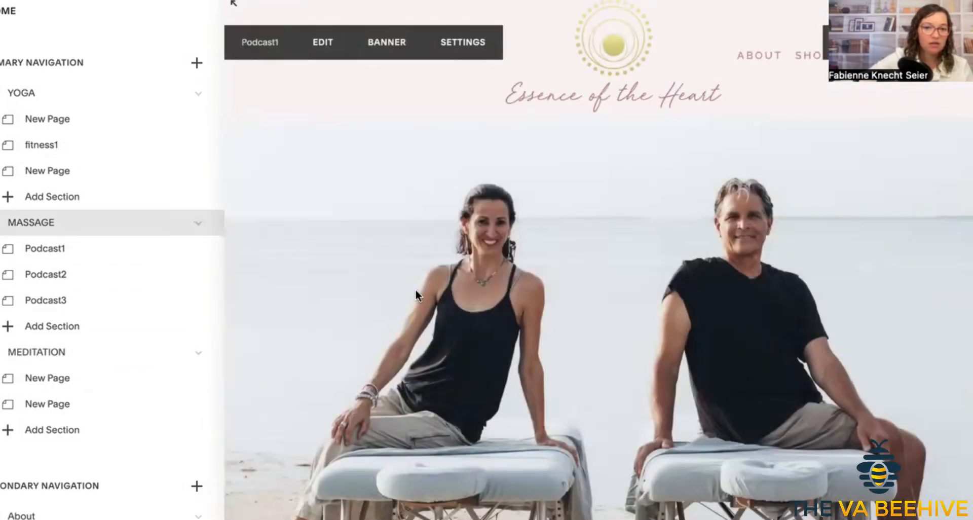
scroll(415, 295, "down", 10)
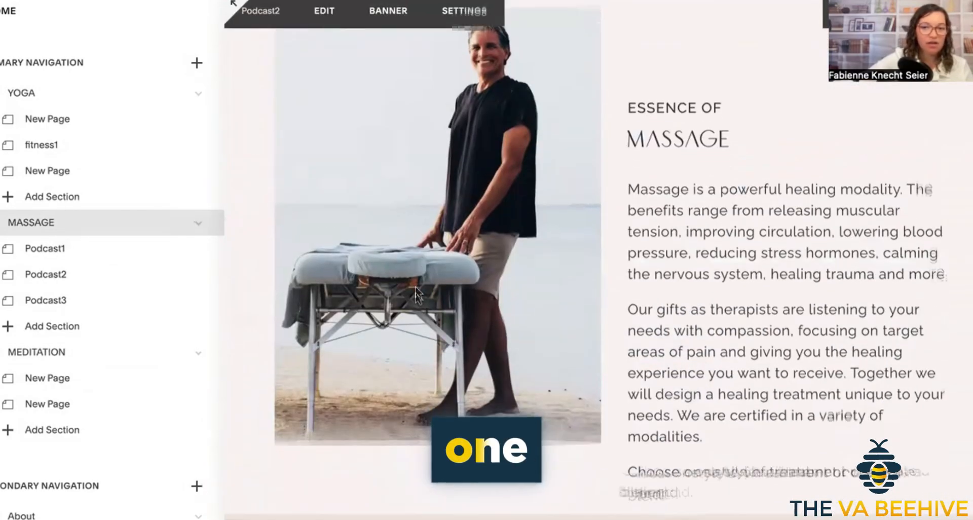
scroll(658, 365, "down", 10)
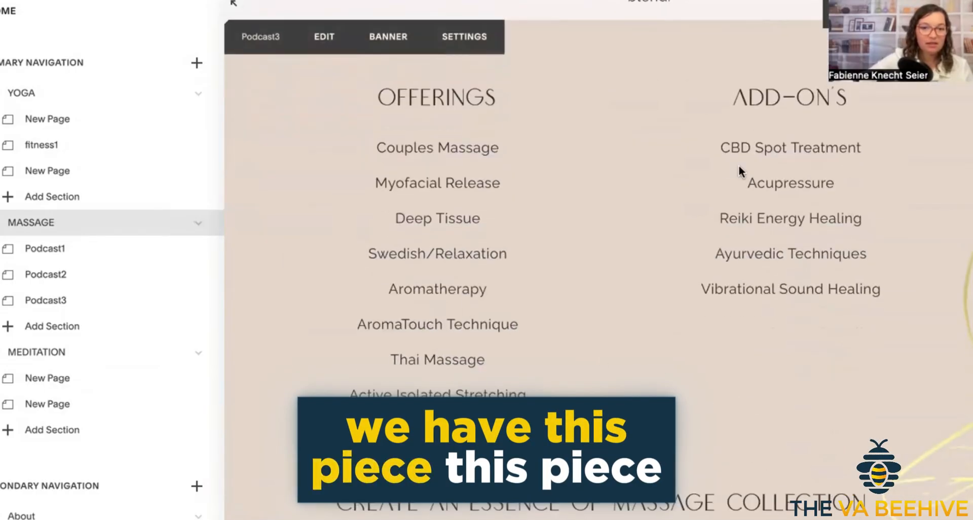
scroll(507, 228, "down", 5)
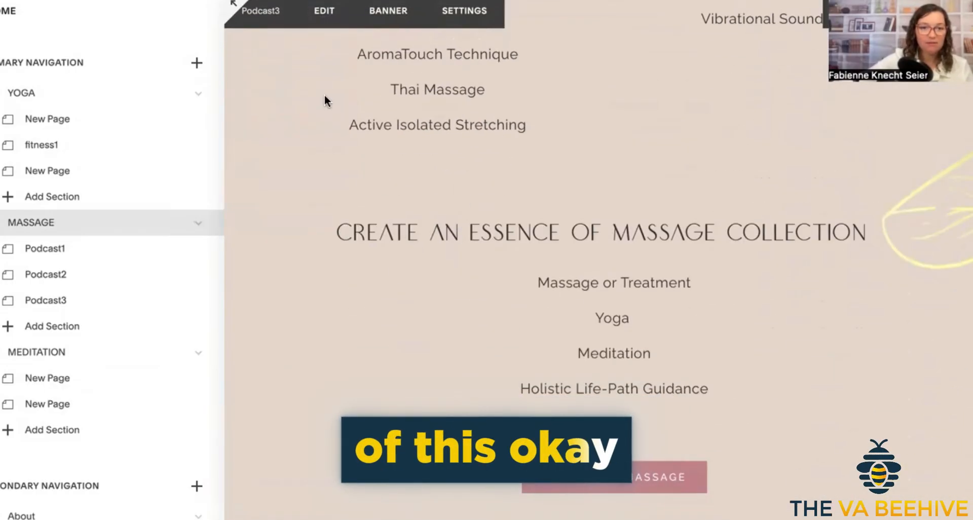
Remove the "Create an Essence of Massage Collection" text block from the Podcast3 section and save the section.
left_click(325, 11)
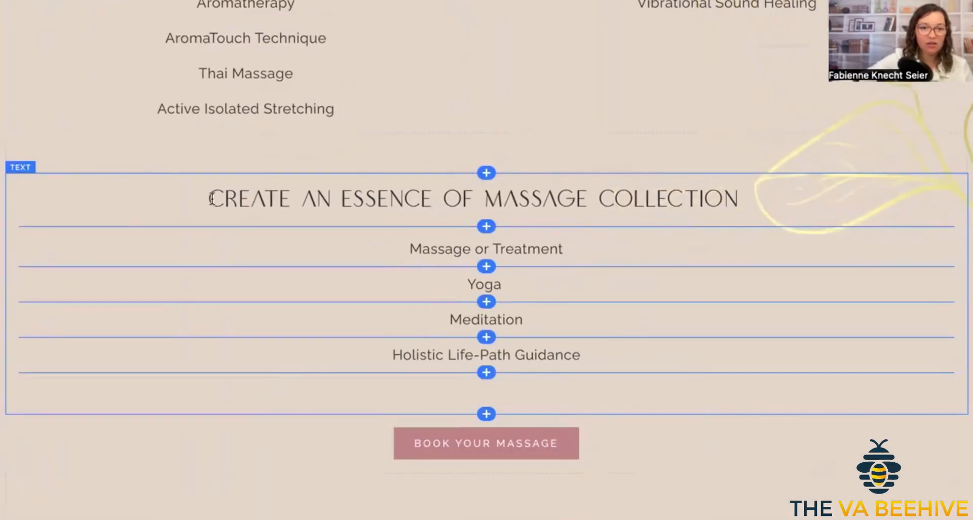
left_click_drag(180, 188, 626, 261)
left_click(640, 147)
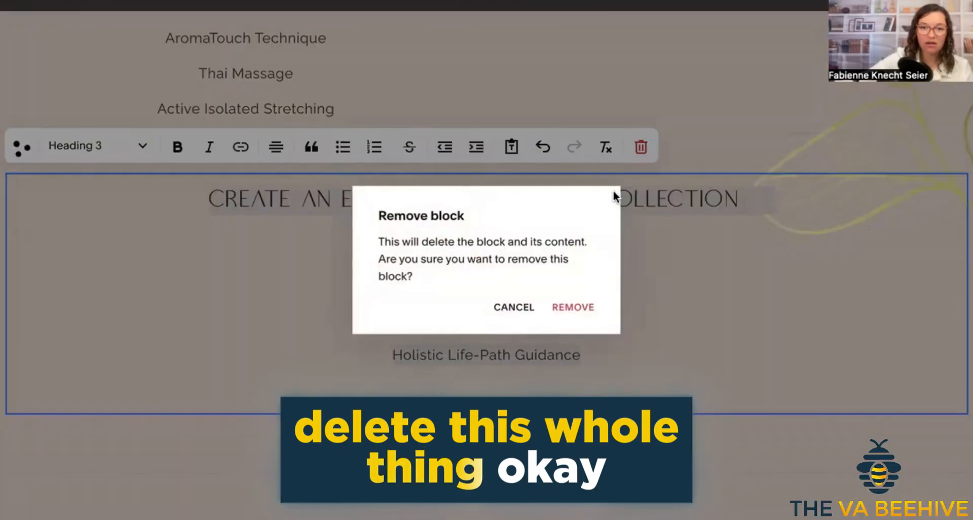
left_click(570, 306)
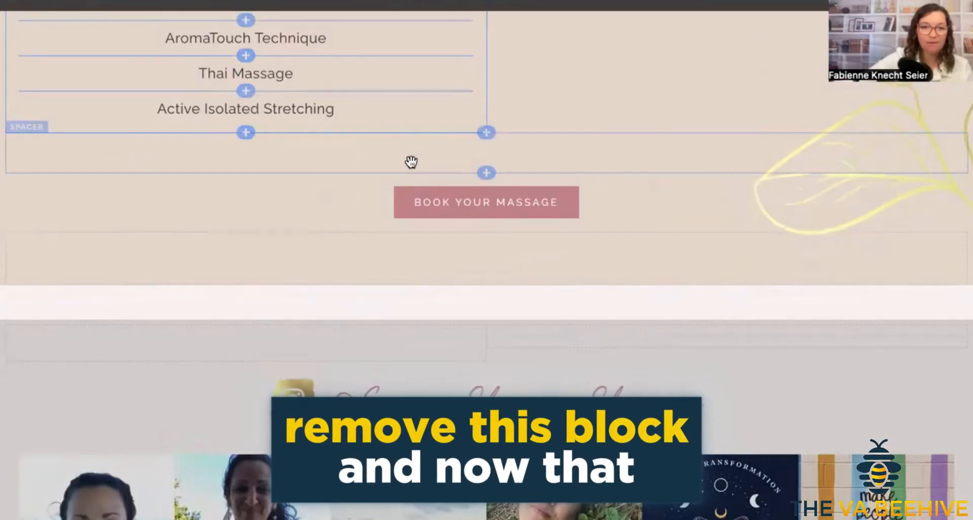
scroll(582, 237, "up", 10)
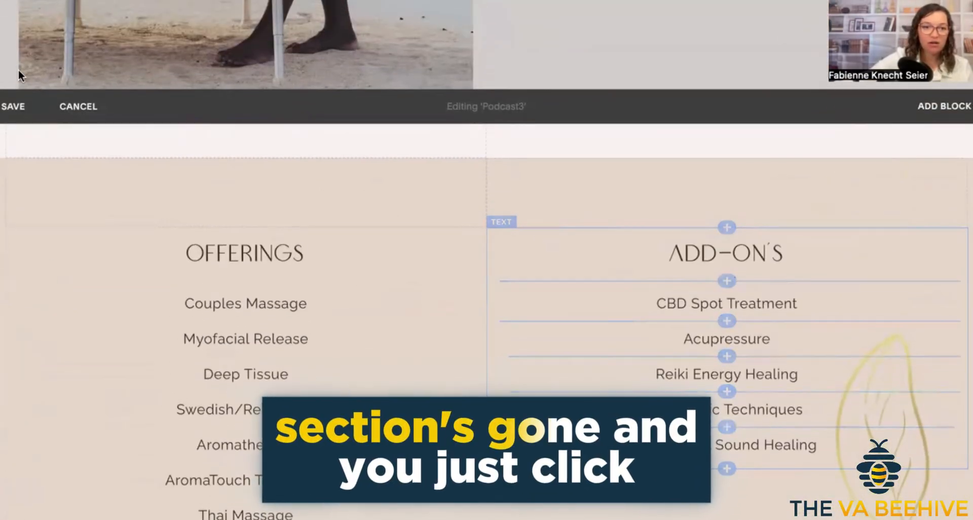
left_click(8, 109)
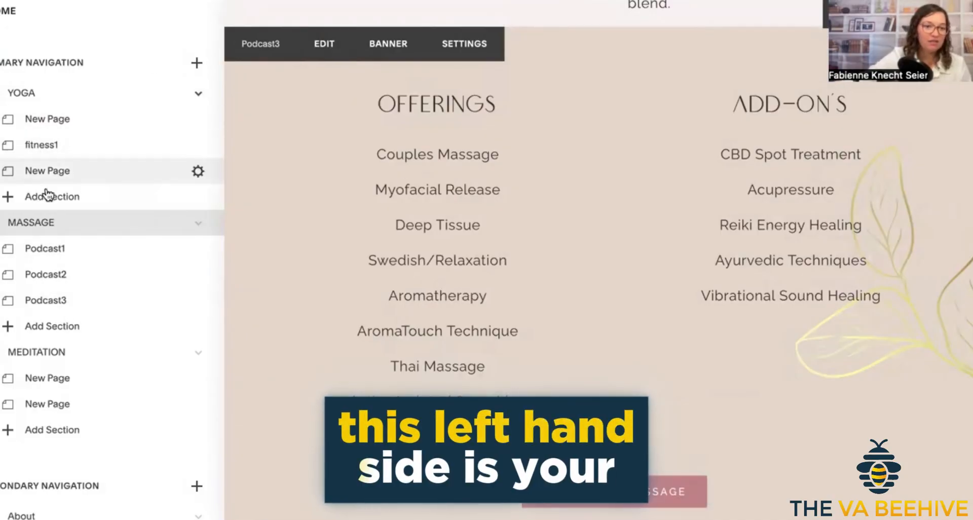
Look over the site's navigation list and open the Meditation page.
scroll(48, 221, "down", 5)
scroll(47, 226, "up", 2)
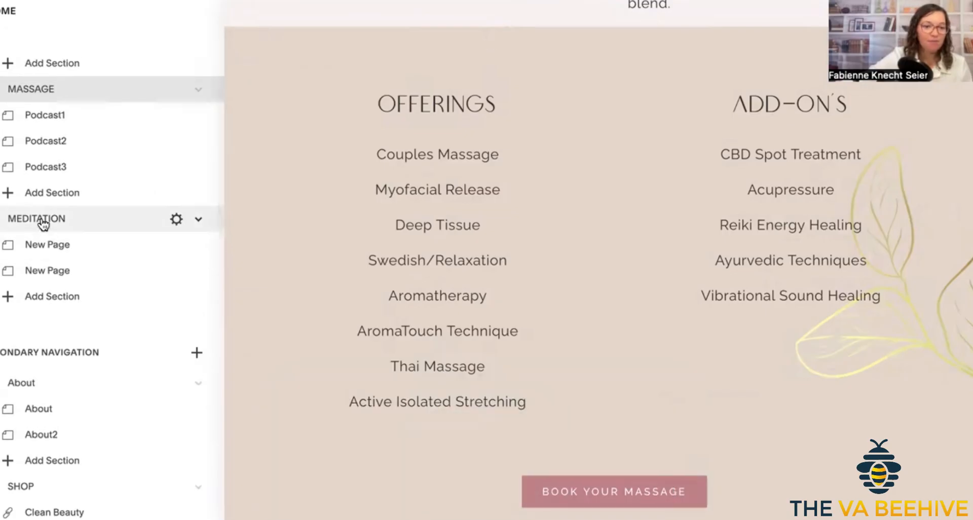
left_click(44, 219)
Open the About page from the secondary navigation and look through its About and About2 sections.
scroll(73, 309, "down", 5)
scroll(75, 311, "down", 2)
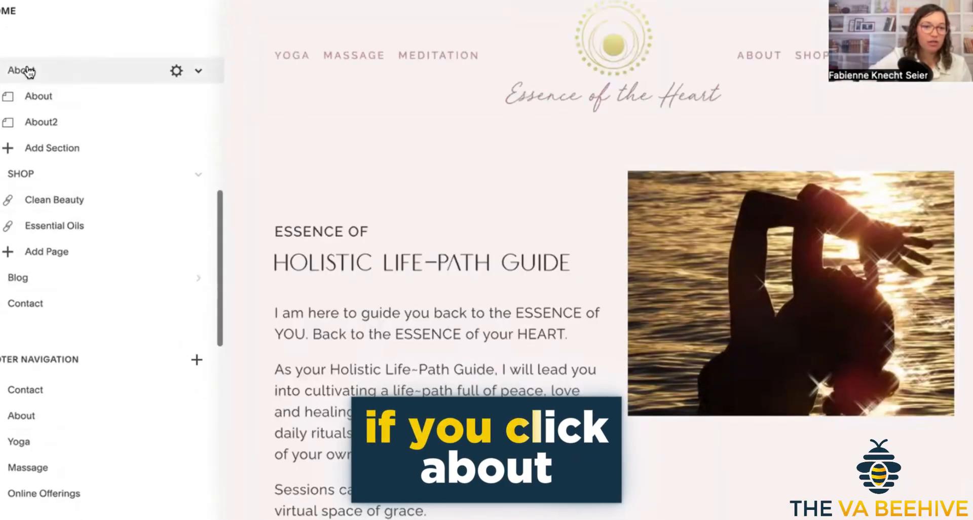
left_click(28, 71)
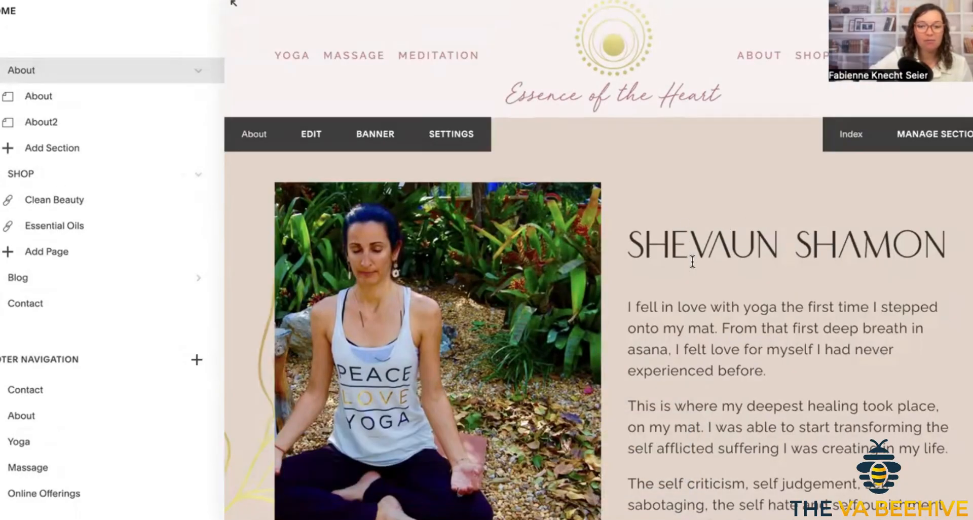
scroll(692, 261, "down", 12)
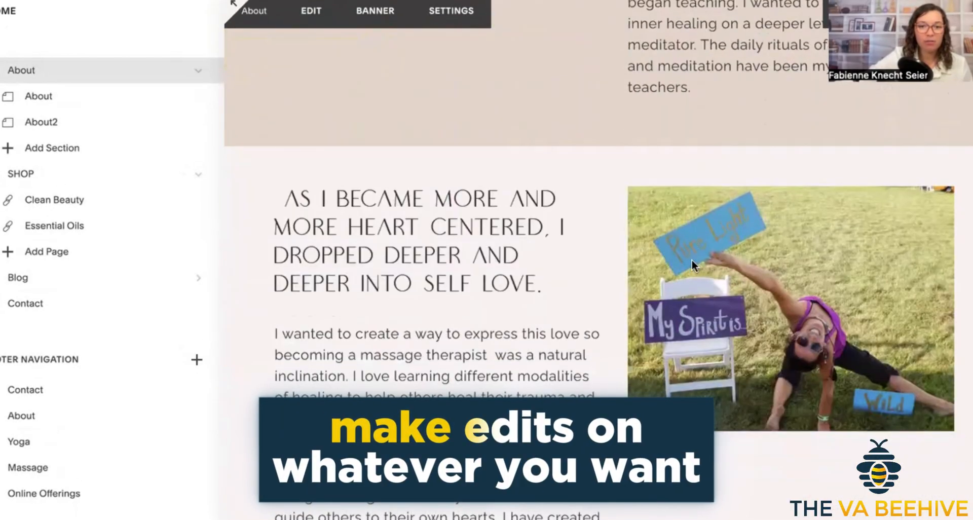
scroll(692, 261, "down", 12)
scroll(692, 261, "up", 4)
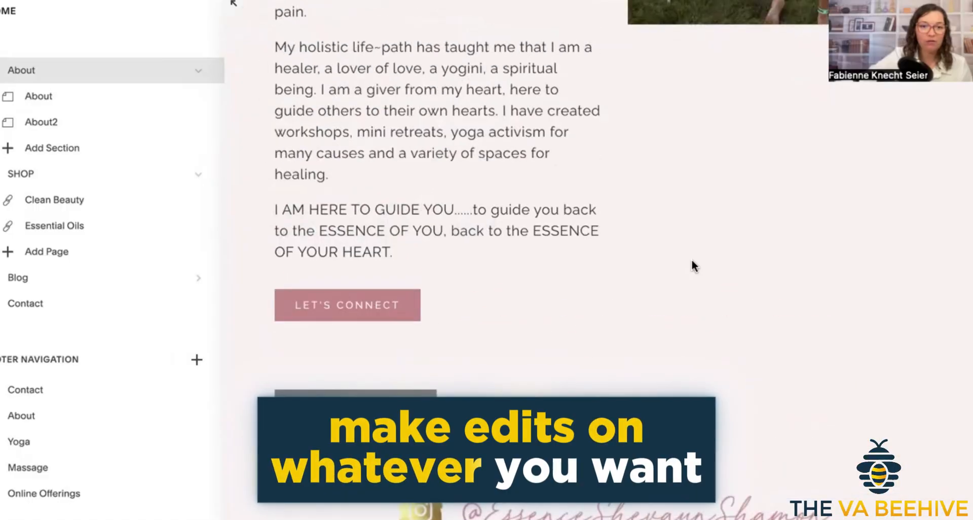
scroll(693, 265, "up", 15)
scroll(370, 136, "up", 2)
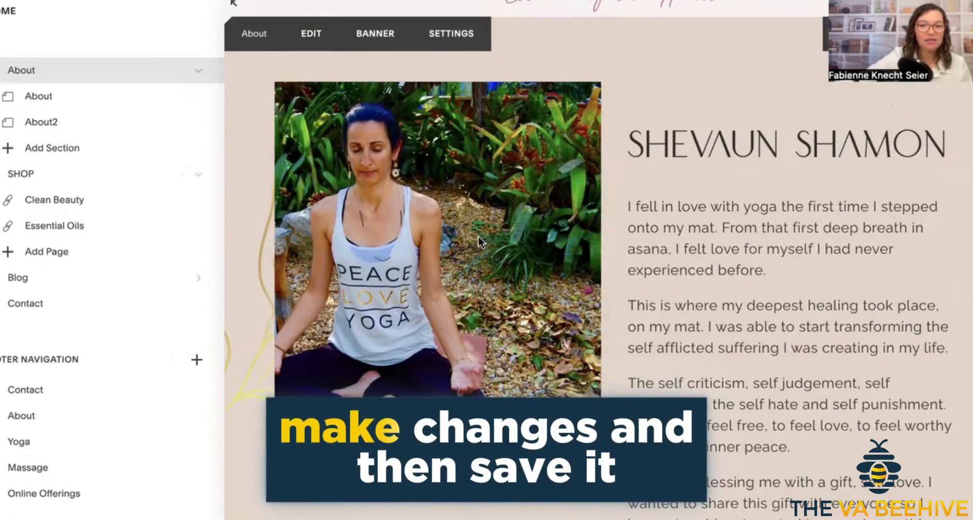
scroll(478, 236, "up", 1)
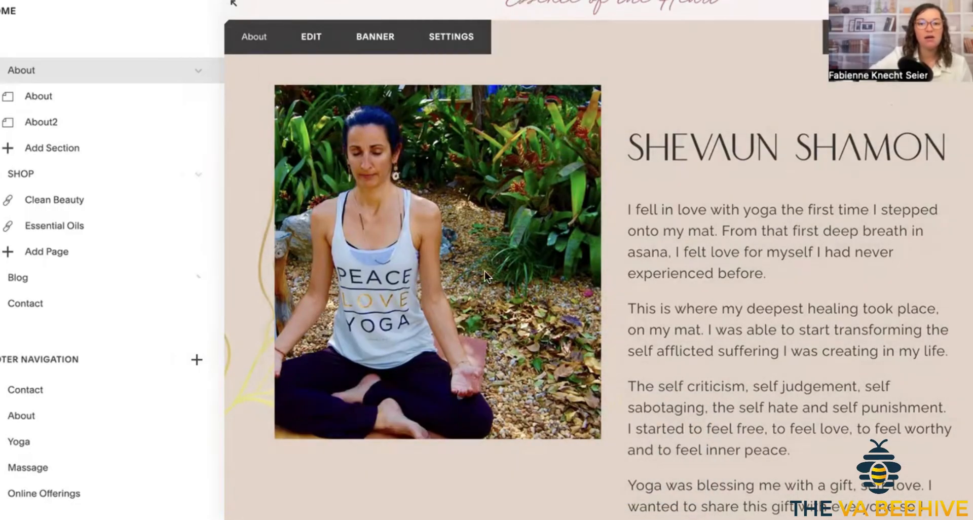
scroll(324, 187, "down", 10)
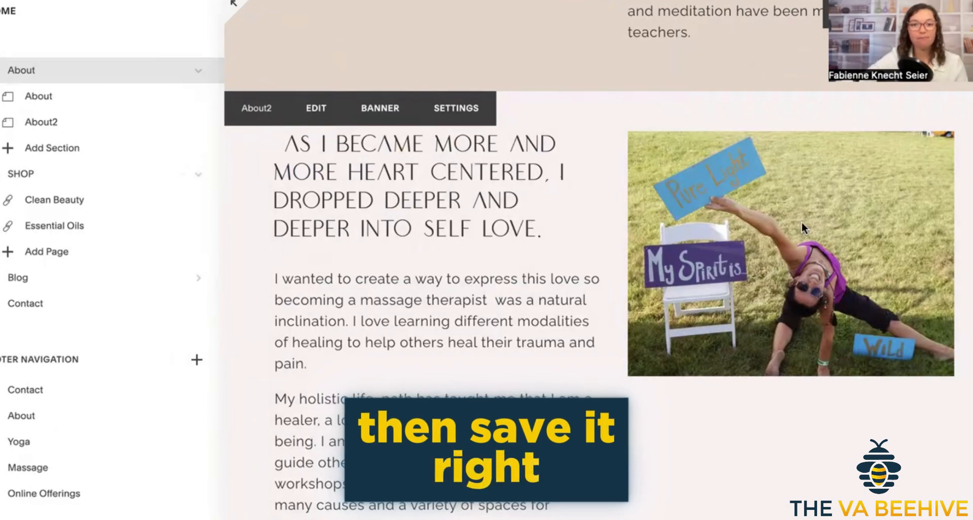
scroll(375, 187, "up", 10)
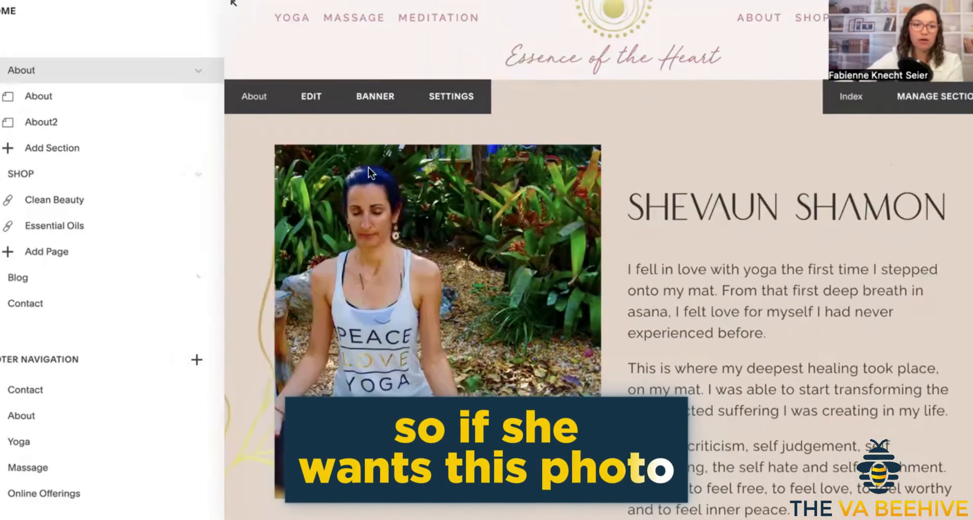
Edit the About section's meditating portrait block and open the image library to pick its replacement.
left_click(313, 113)
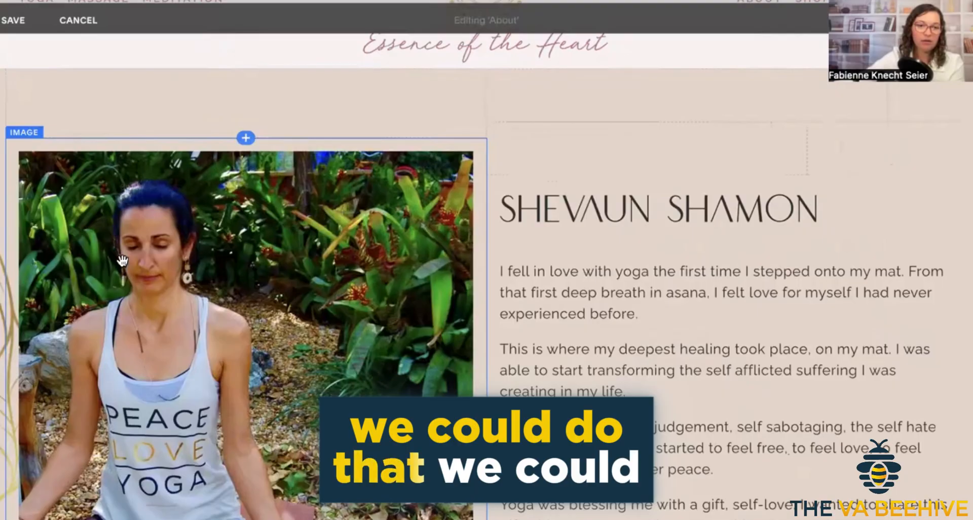
left_click(122, 261)
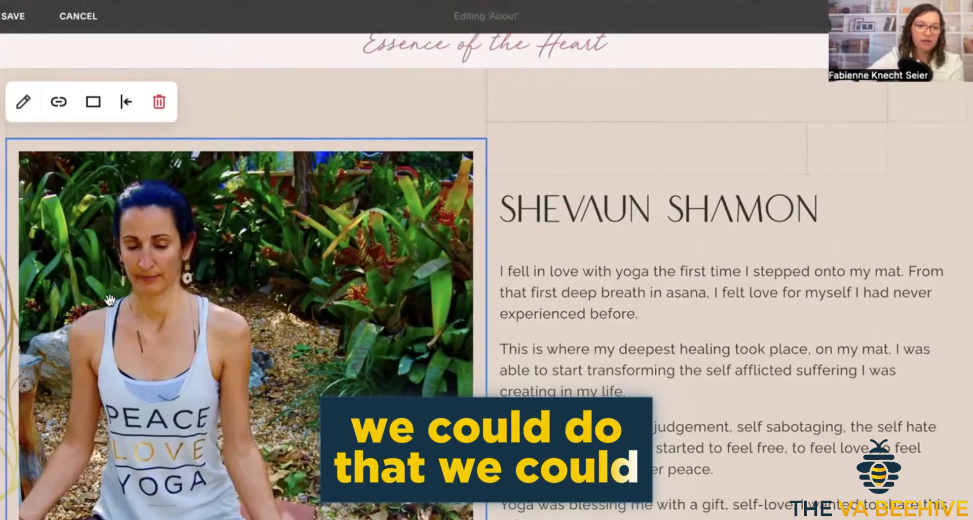
left_click(23, 102)
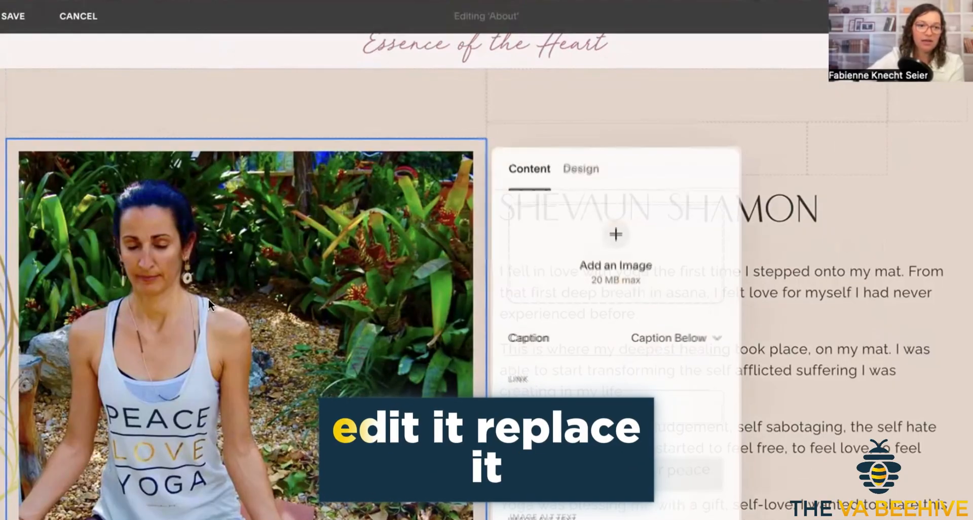
left_click(542, 284)
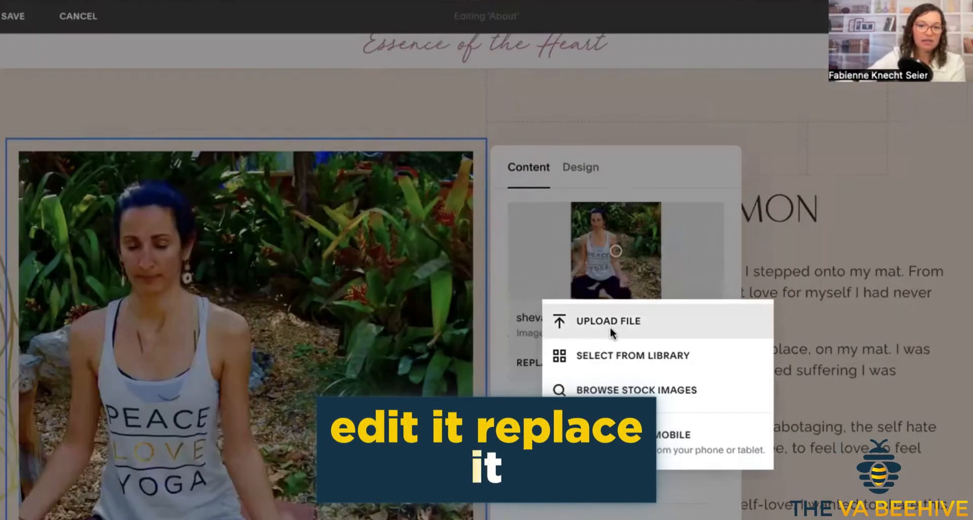
left_click(613, 356)
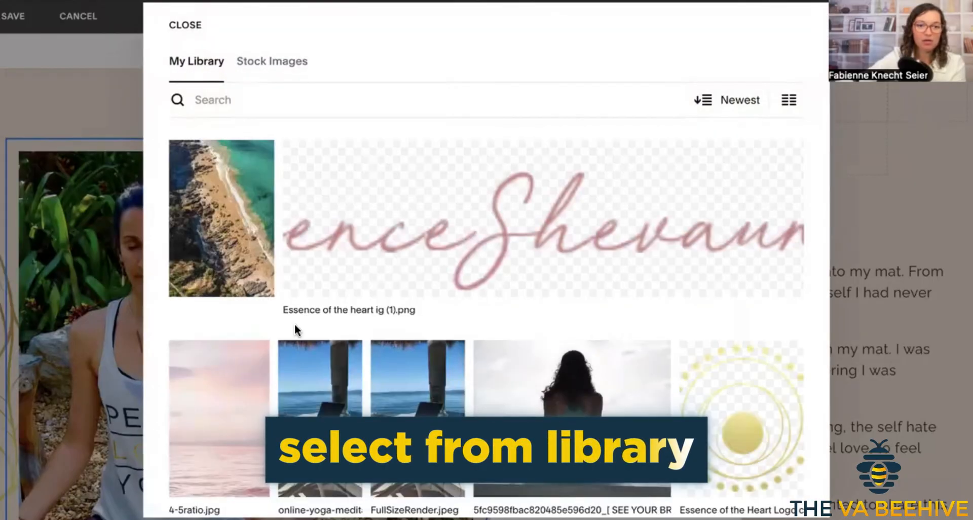
Replace the portrait with the library photo of the yoga pose on grass beside the "My Spirit is" sign.
scroll(294, 327, "down", 8)
scroll(439, 314, "down", 10)
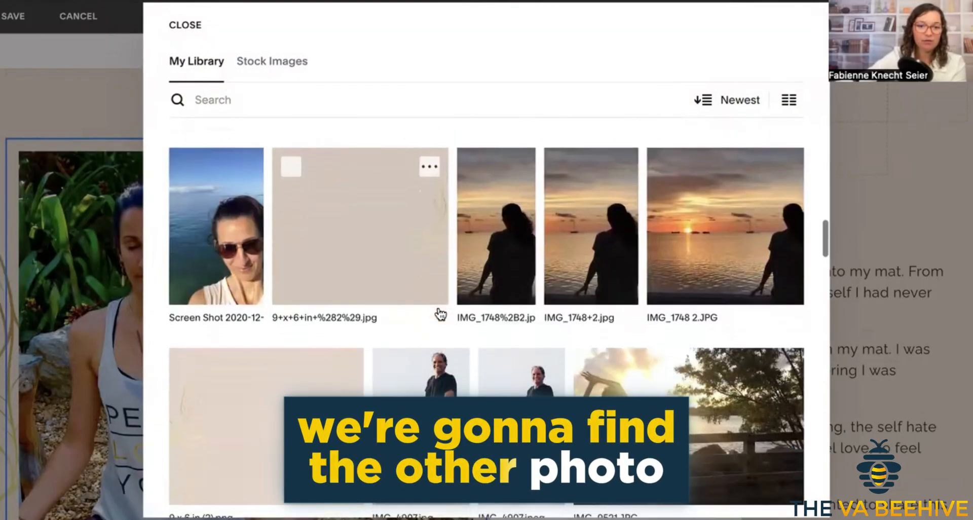
scroll(440, 314, "down", 10)
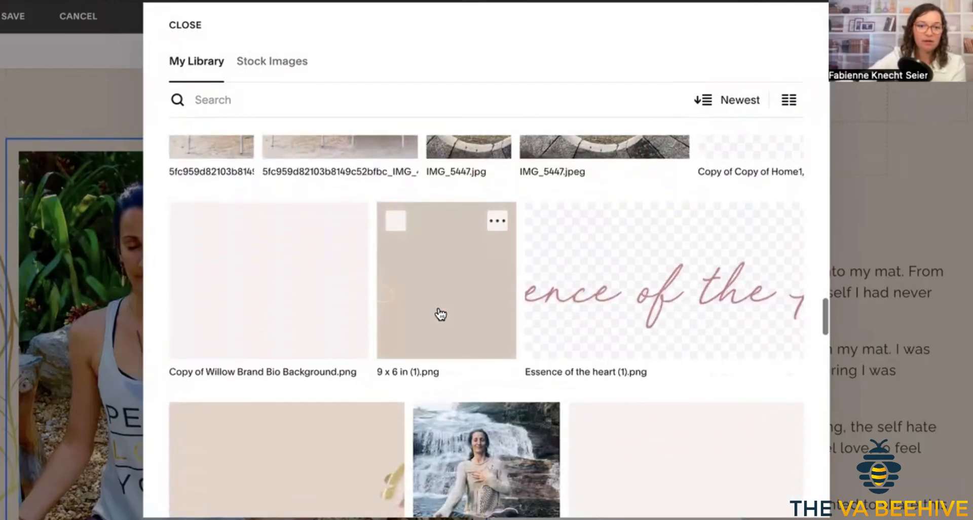
scroll(440, 314, "down", 5)
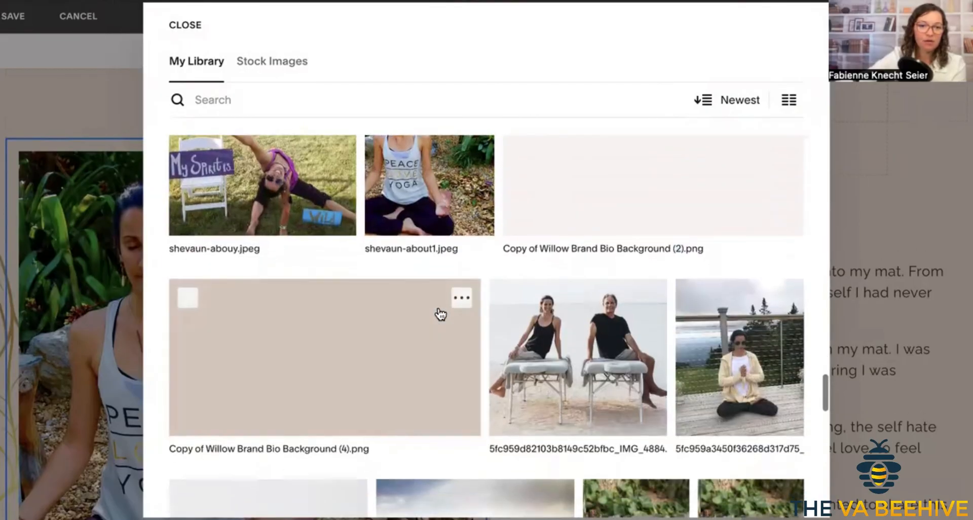
left_click(280, 199)
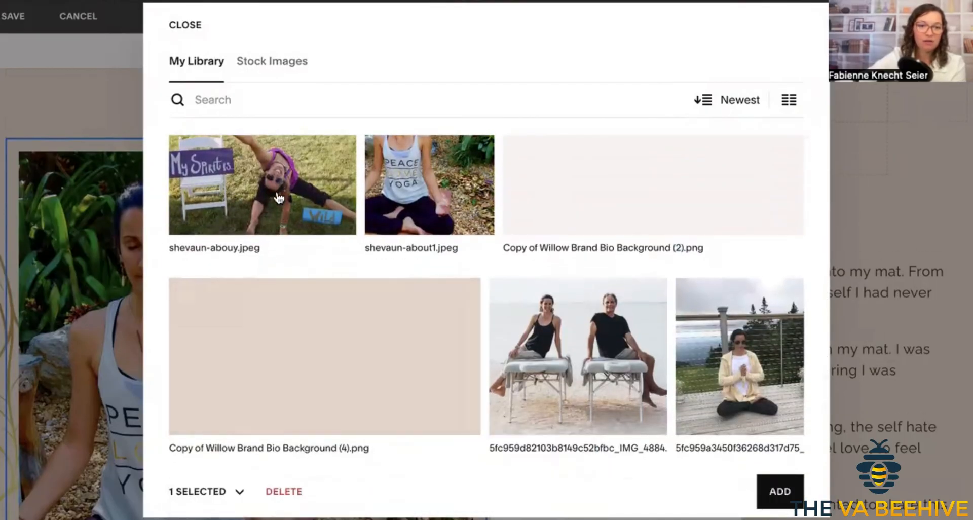
left_click(280, 199)
scroll(280, 199, "up", 3)
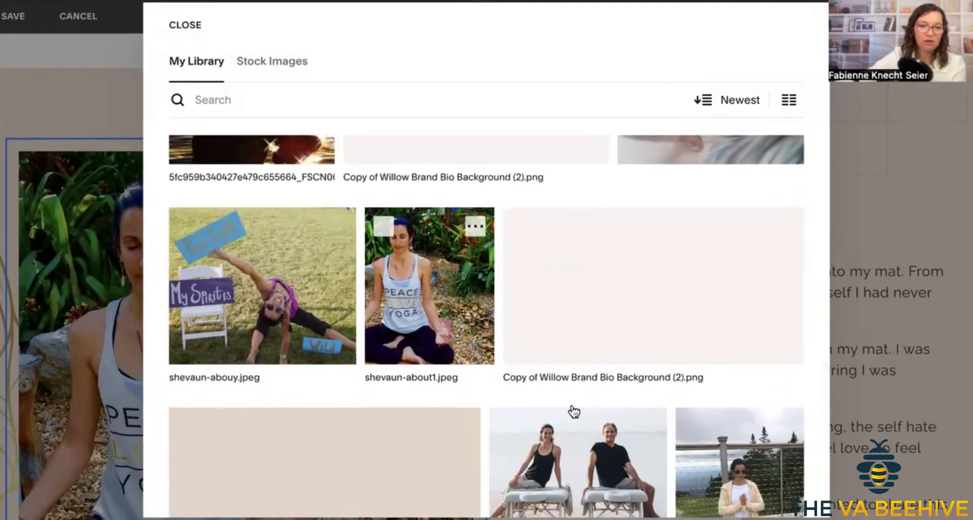
left_click(263, 283)
left_click(778, 488)
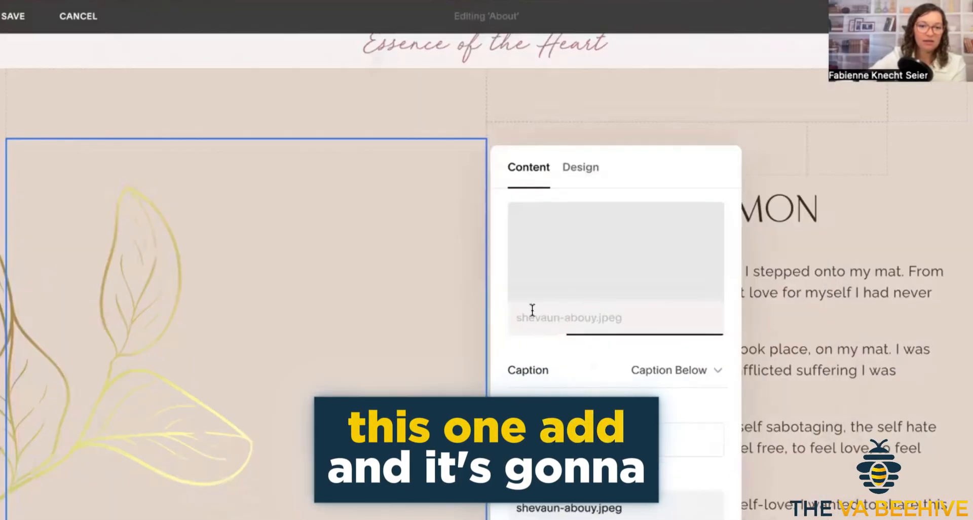
Check the new photo within the About section's layout and save the section.
scroll(536, 120, "down", 4)
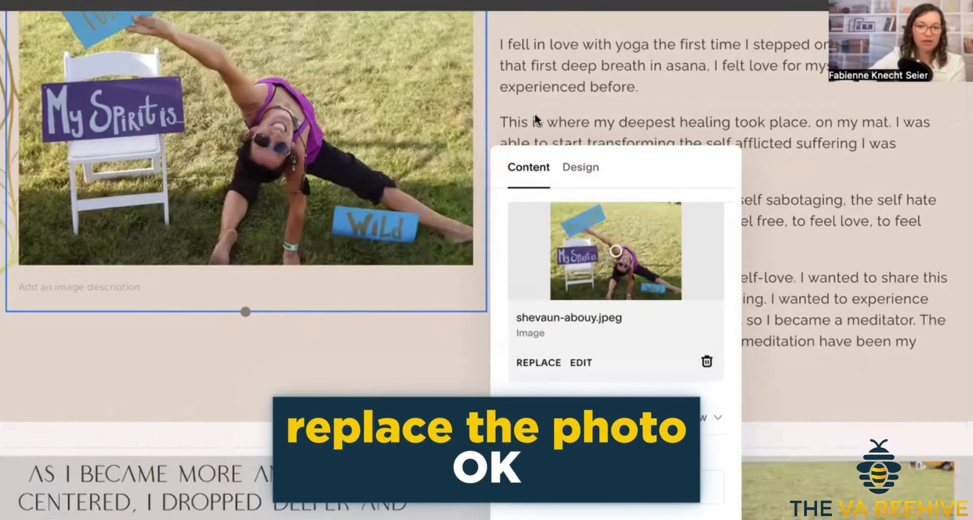
scroll(534, 114, "down", 2)
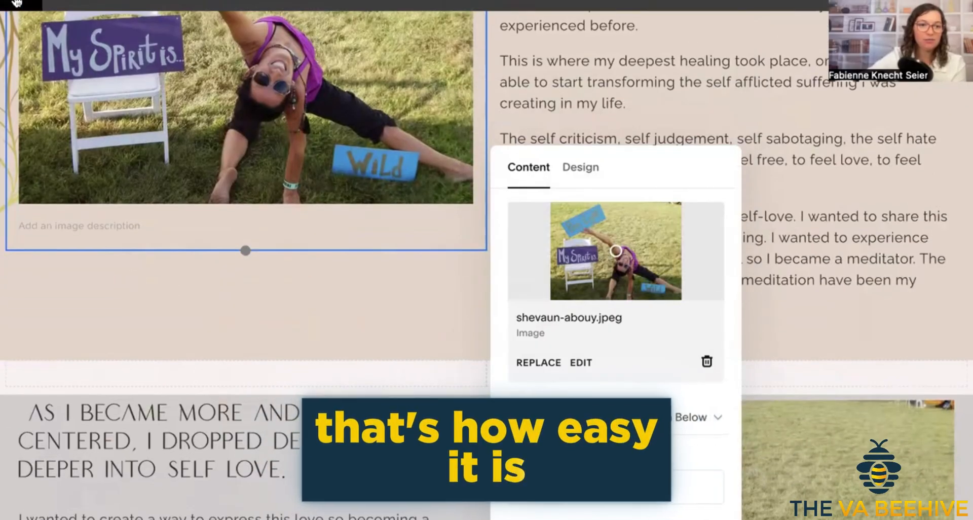
left_click(17, 3)
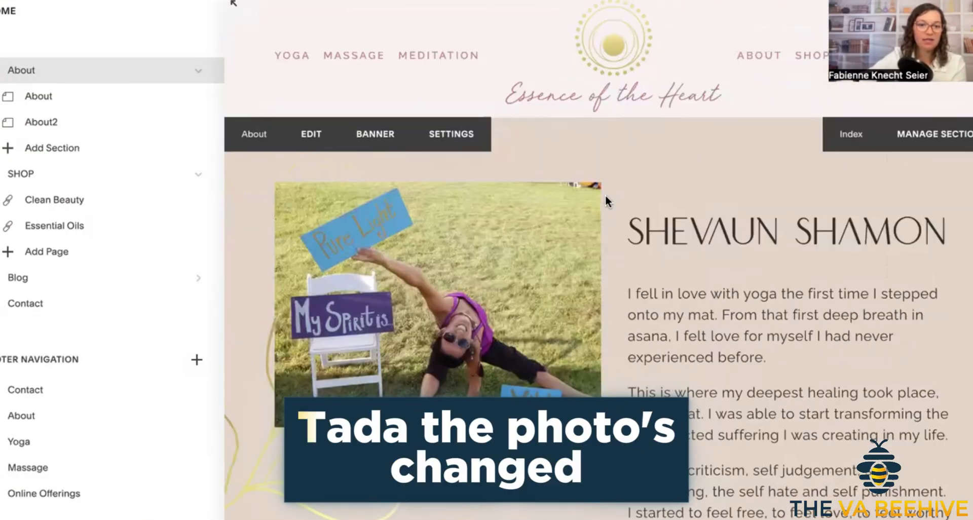
scroll(747, 302, "down", 2)
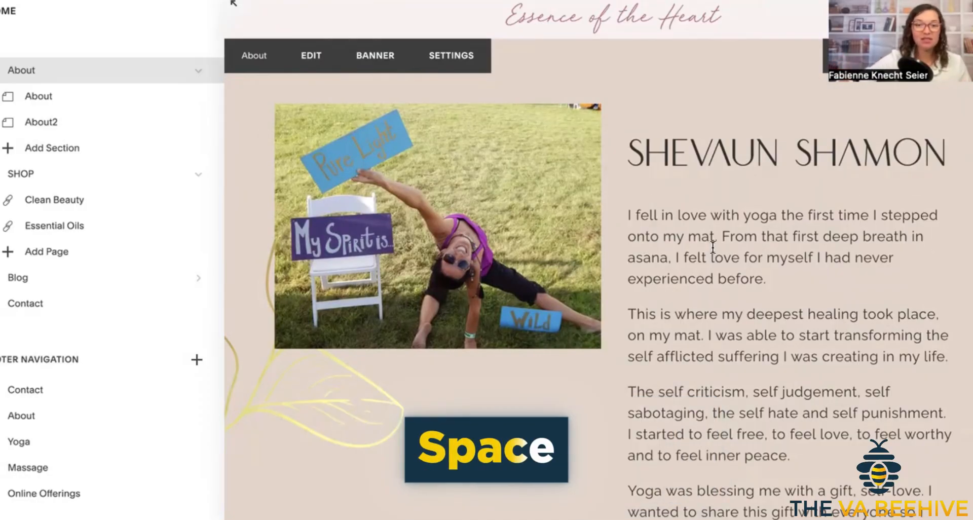
scroll(713, 248, "up", 1)
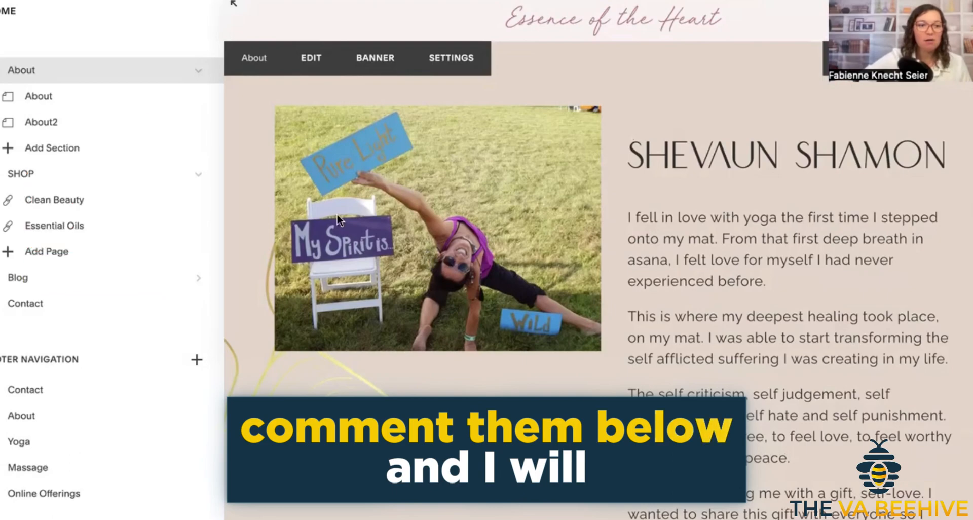